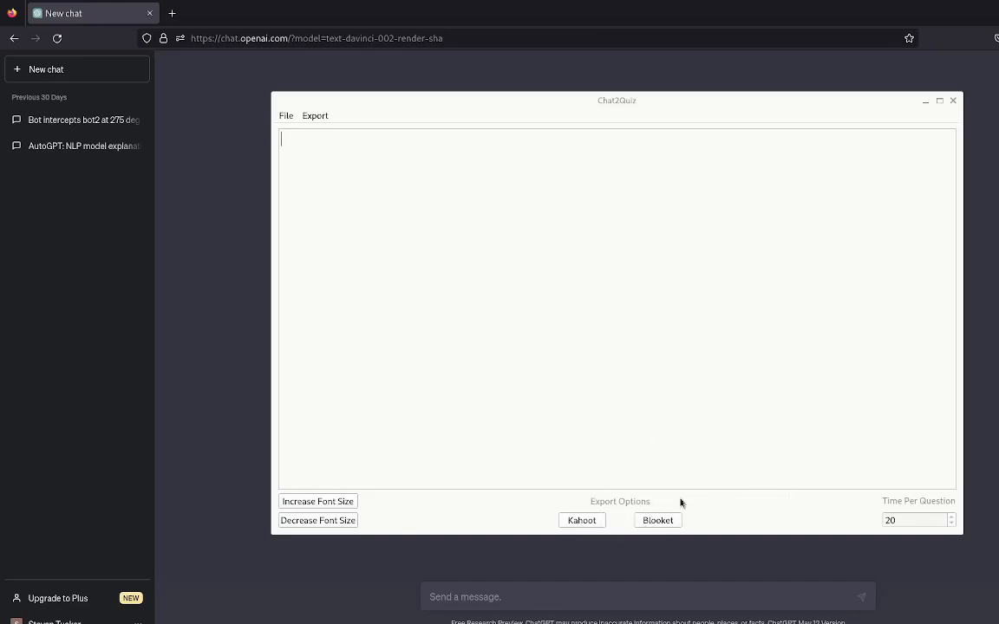
left_click_drag(575, 106, 566, 113)
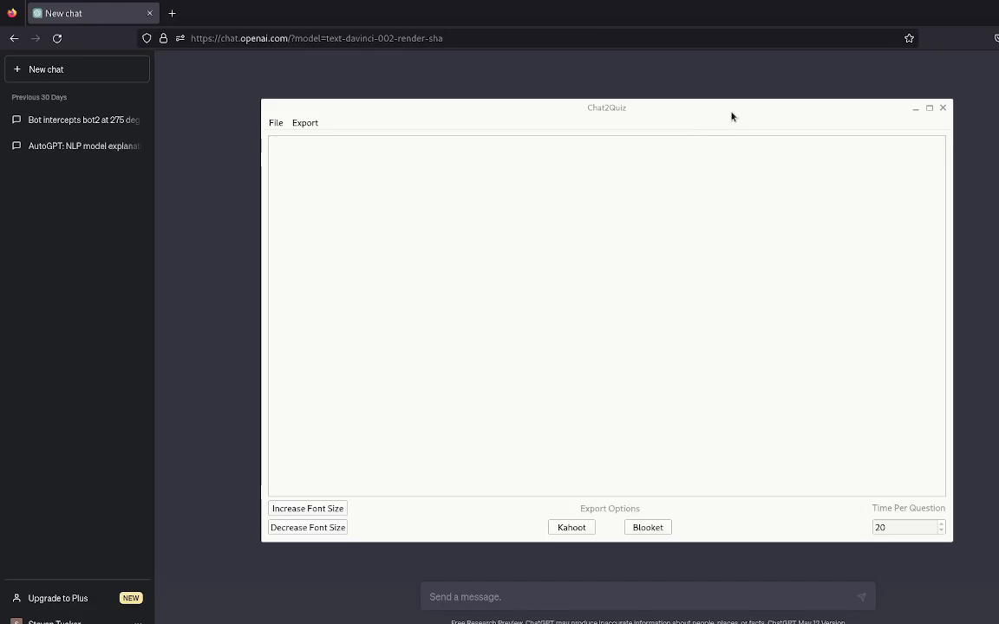
left_click_drag(732, 116, 744, 110)
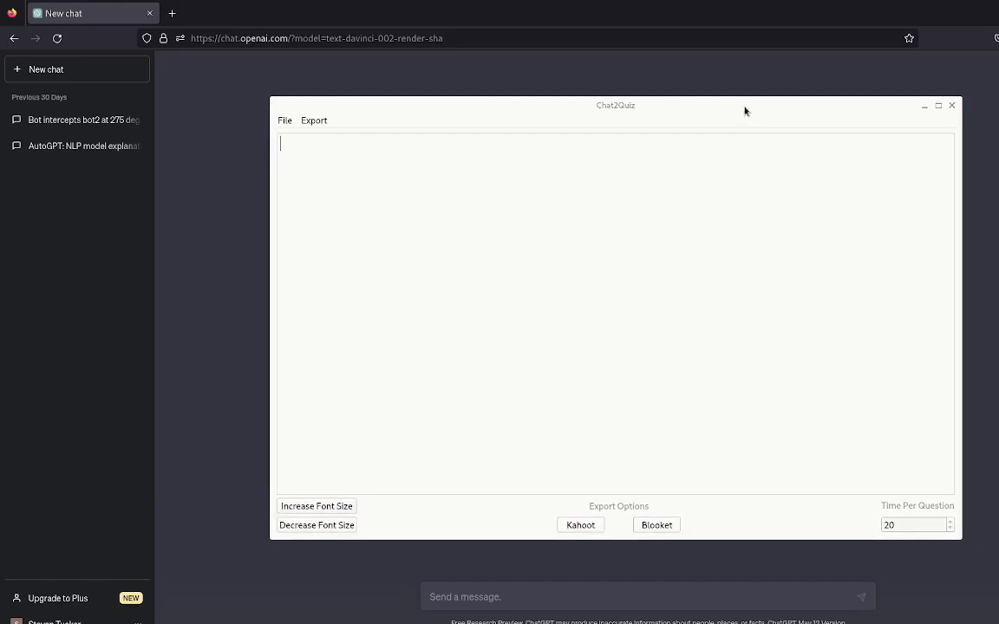
left_click_drag(744, 111, 746, 99)
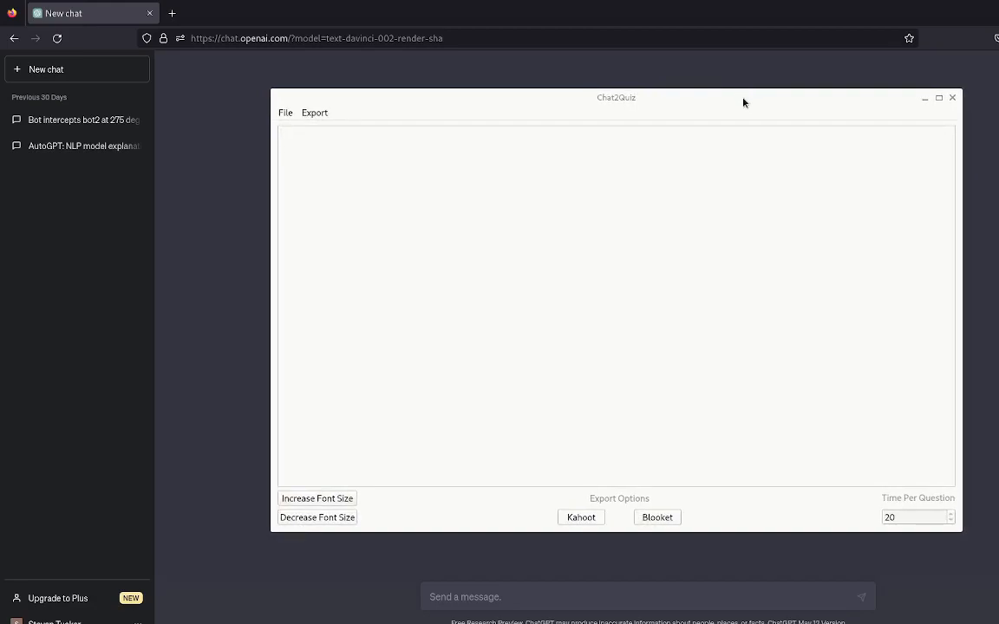
mouse_move(743, 102)
left_mouse_down()
mouse_move(773, 109)
mouse_move(751, 111)
left_mouse_up()
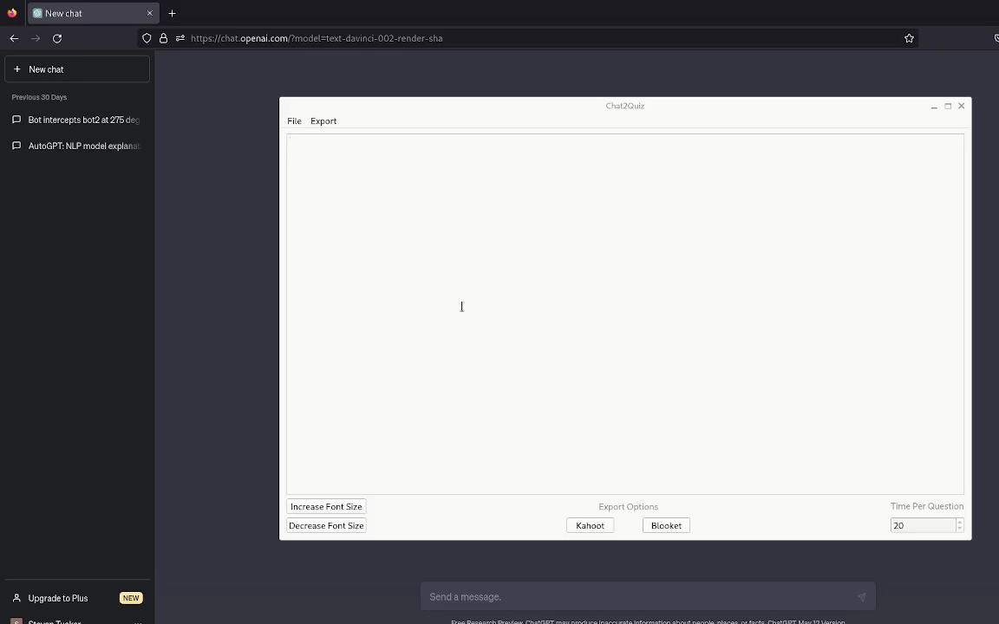
- Switch to ChatGPT and draft a request for multiple choice questions formatted as 1) Question, A) to D) Option 1 to 4, and Answer: 2
left_click(214, 272)
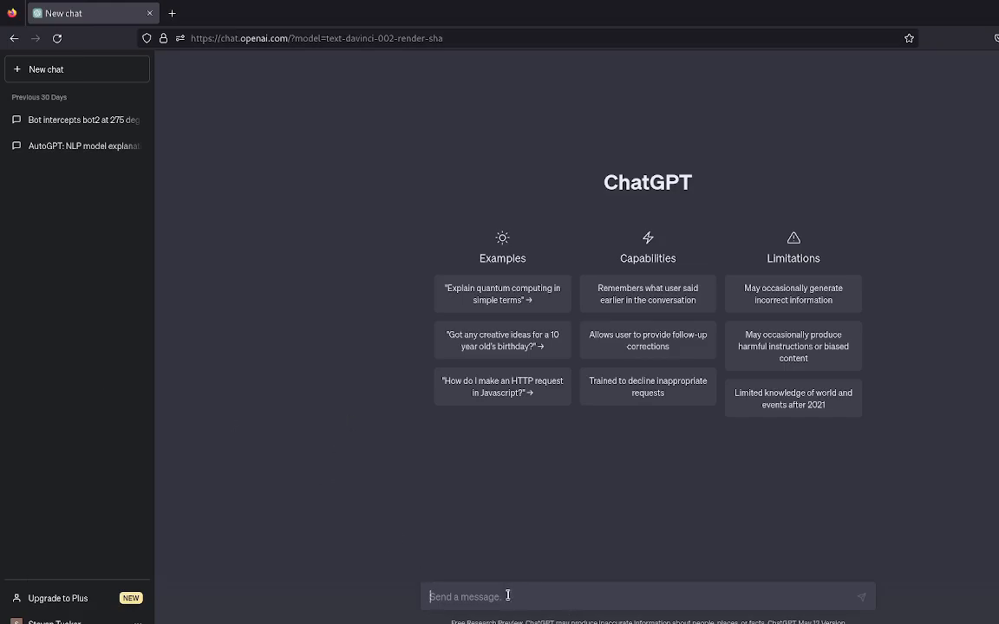
type("Generate Multiple choice questions in the following format  1) Question A) Option 1 B) Option 2 C) Option 3 D) Option 4 Answer: 2")
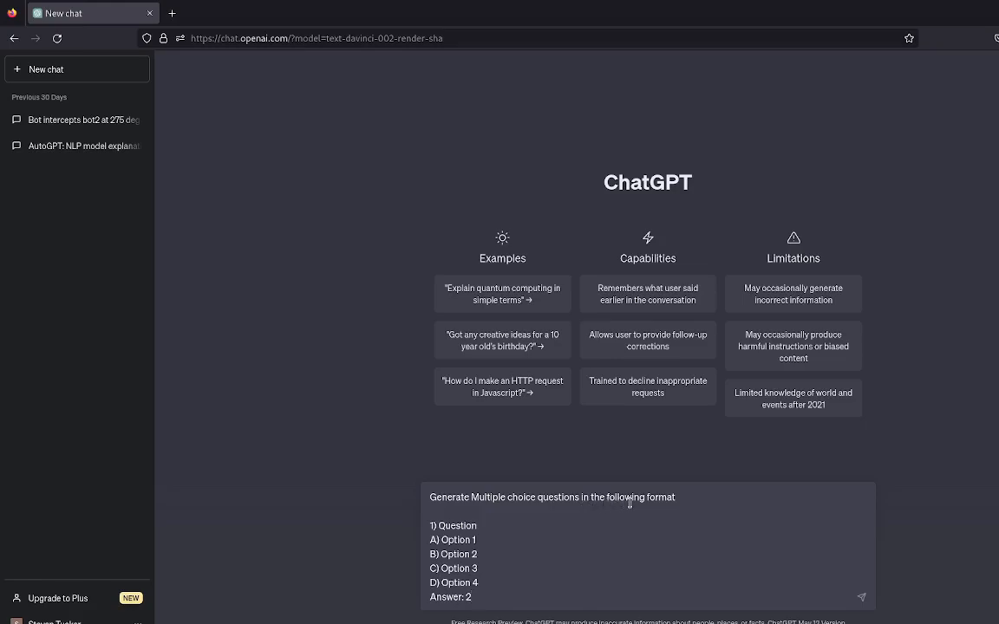
left_click_drag(473, 597, 421, 520)
- Add after a blank line: "Generate 5 questions on the topic of Driver safety in Australia. The target audience is 16 year old school students."
left_click(494, 593)
key("shift+Return")
key("shift+Return")
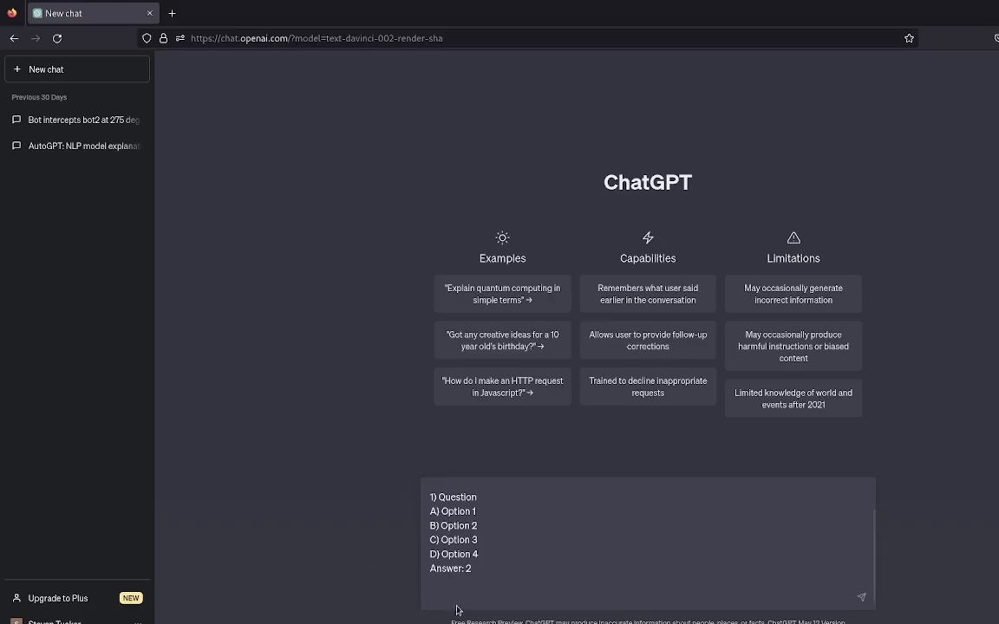
type("Generate 5 questions on the topic of Driver safety in Australia. The target audience is 16 year old school students.")
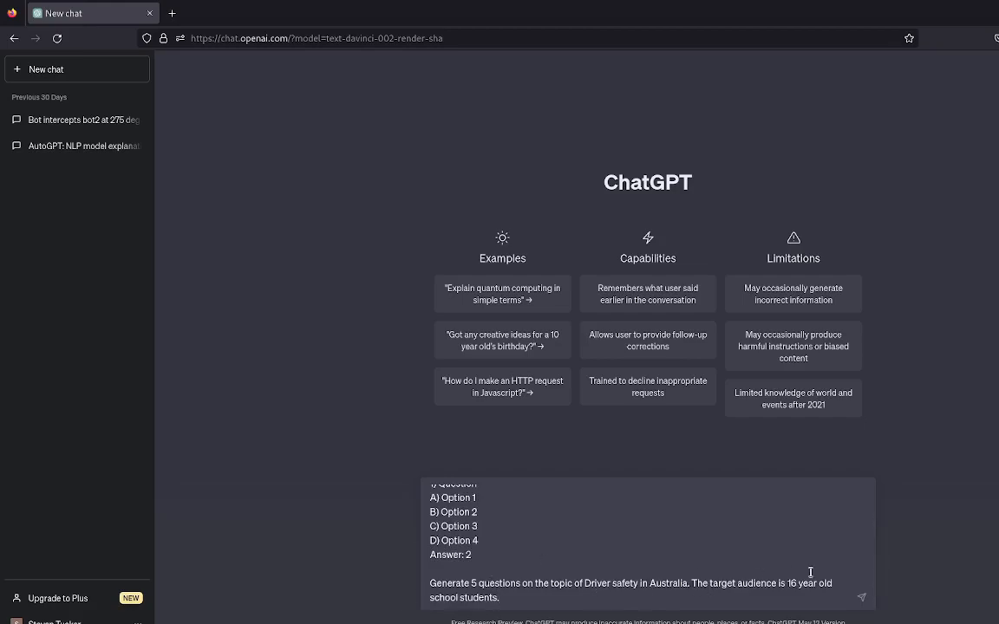
- Review the drafted prompt's format template, number of questions, topic and target audience
scroll(659, 538, "up", 1)
scroll(694, 551, "down", 1)
scroll(694, 552, "up", 2)
left_click_drag(473, 592, 427, 488)
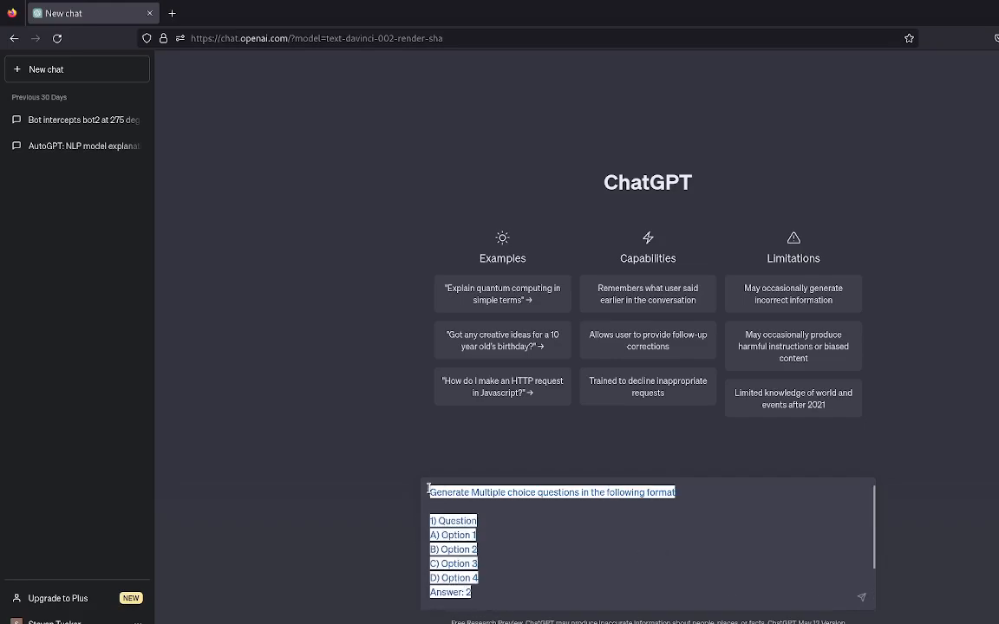
left_click(689, 558)
scroll(704, 555, "down", 2)
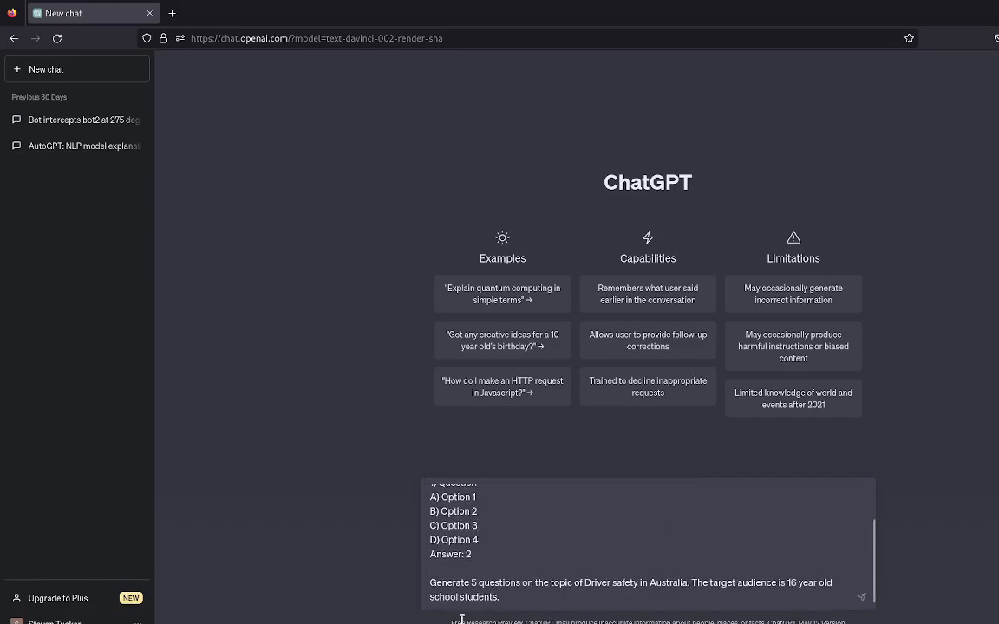
double_click(473, 582)
left_click_drag(586, 586, 682, 579)
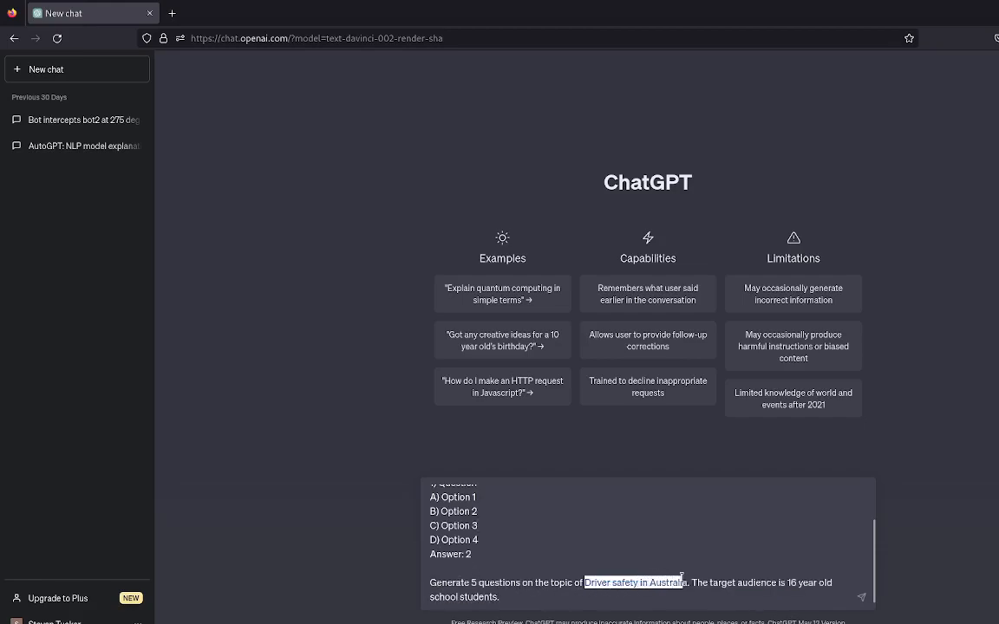
left_click(714, 597)
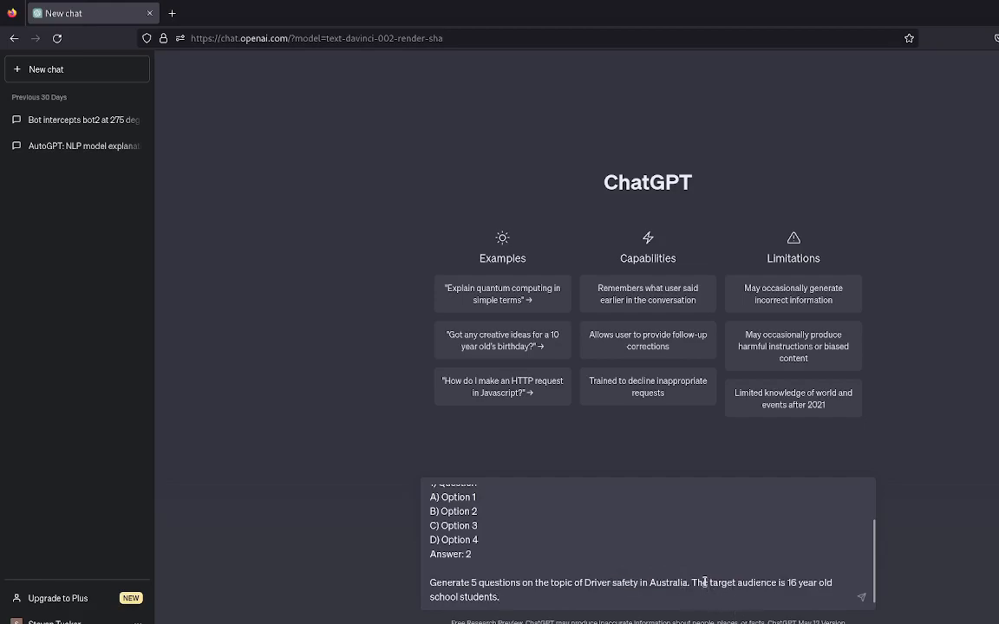
left_click_drag(704, 582, 831, 584)
left_click_drag(506, 599, 429, 598)
left_click(547, 597)
scroll(648, 567, "up", 1)
scroll(647, 569, "down", 1)
scroll(633, 563, "up", 1)
scroll(628, 563, "down", 1)
- Send the prompt and copy the whole generated response with the driver safety questions
left_click(860, 598)
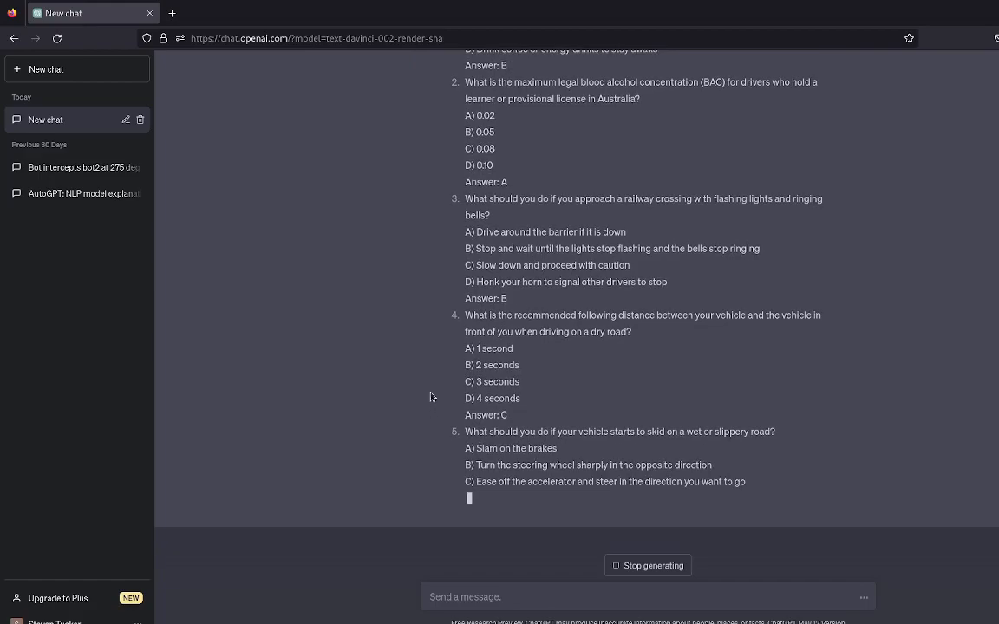
scroll(375, 428, "up", 4)
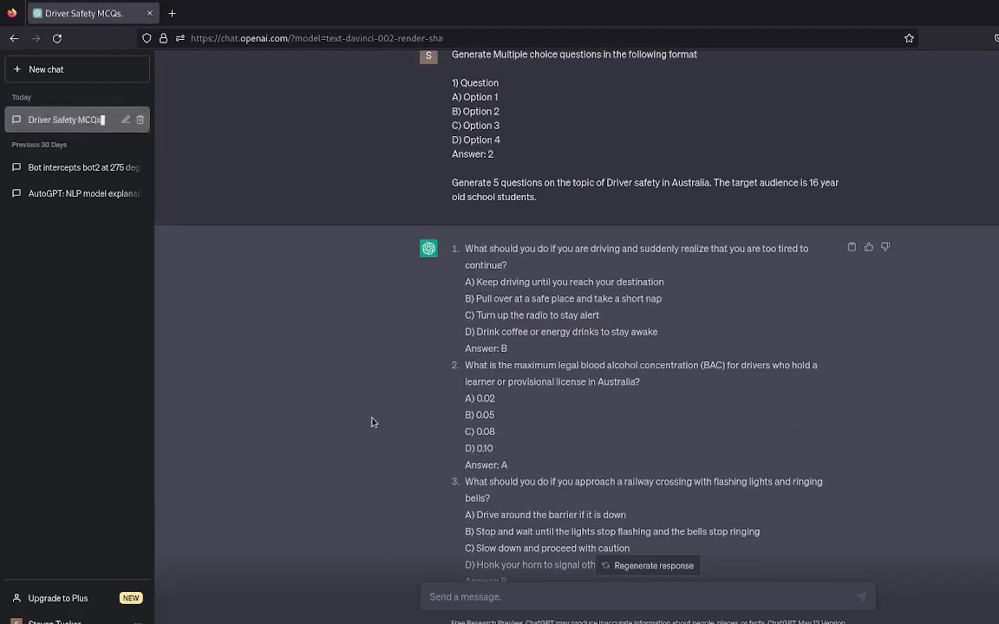
left_click(853, 249)
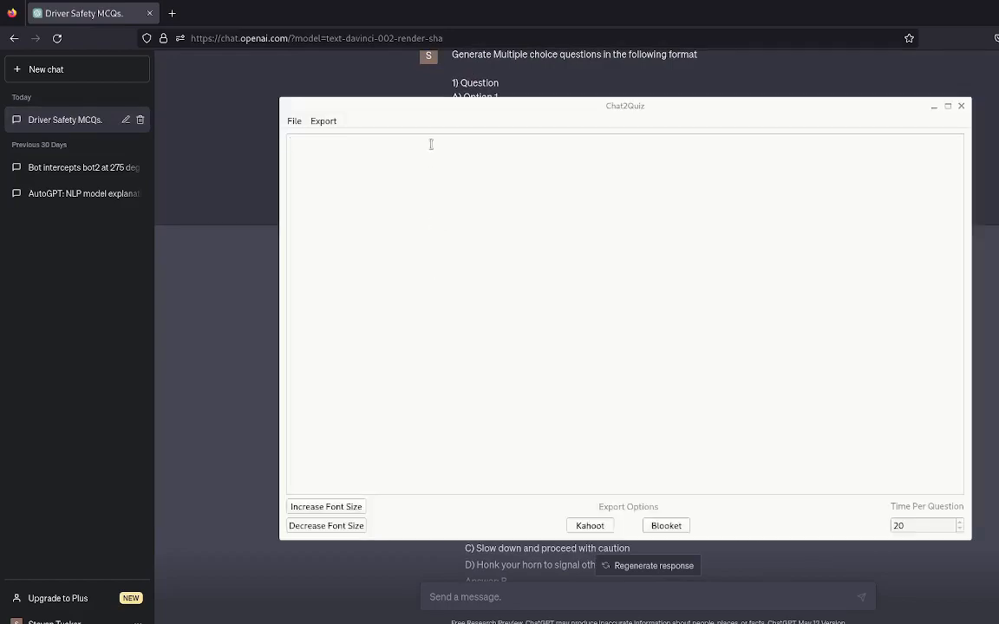
- Switch to Chat2Quiz and paste the copied driver safety questions into the empty editor
right_click(410, 170)
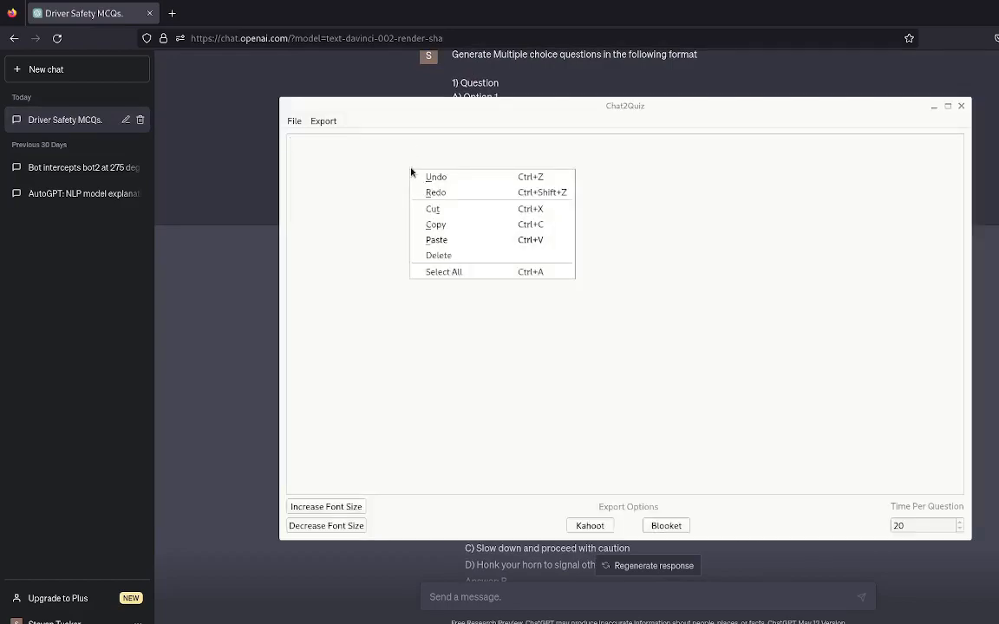
left_click(459, 239)
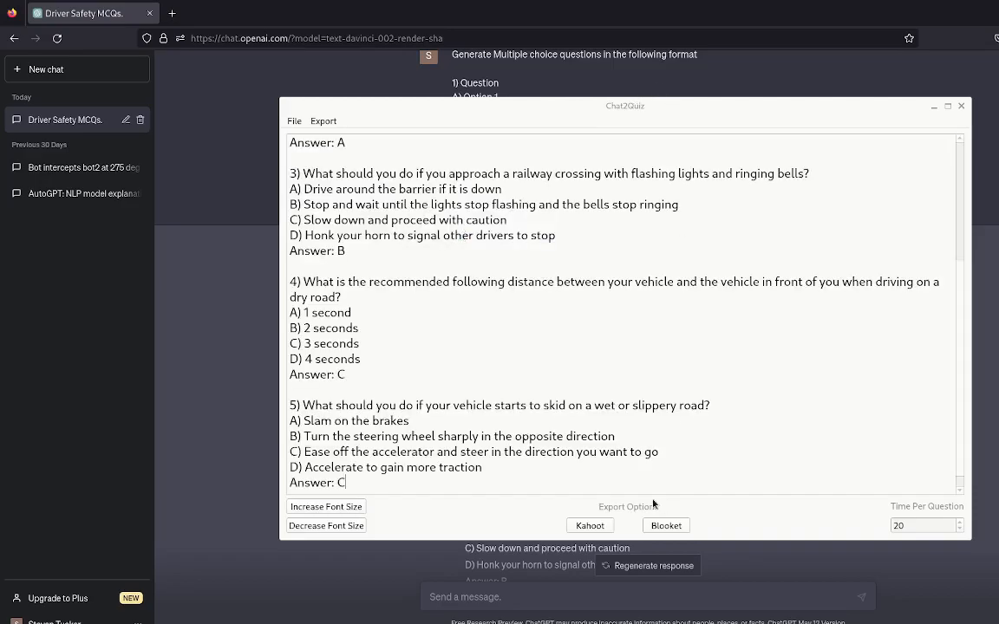
scroll(569, 356, "down", 1)
scroll(510, 301, "up", 4)
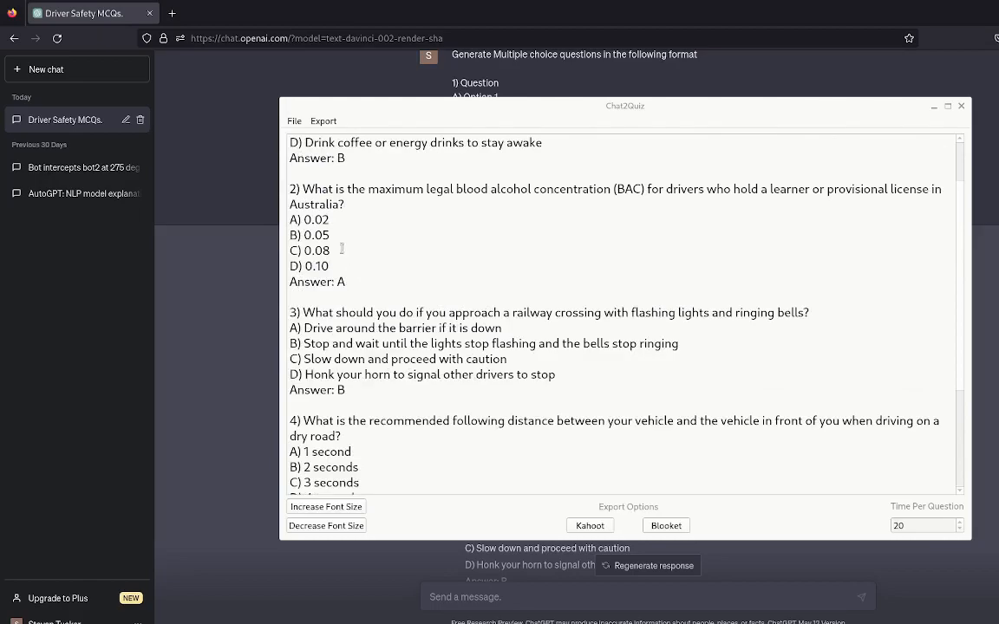
- Append filler text to option C of question 3, the railway crossing question, and delete it again
scroll(378, 308, "down", 1)
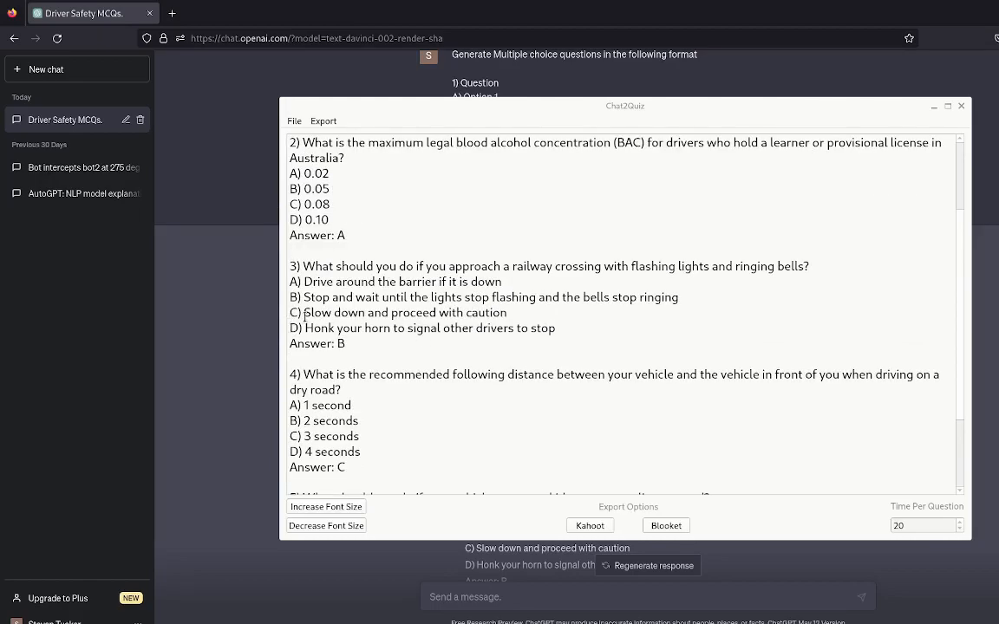
left_click_drag(304, 312, 507, 312)
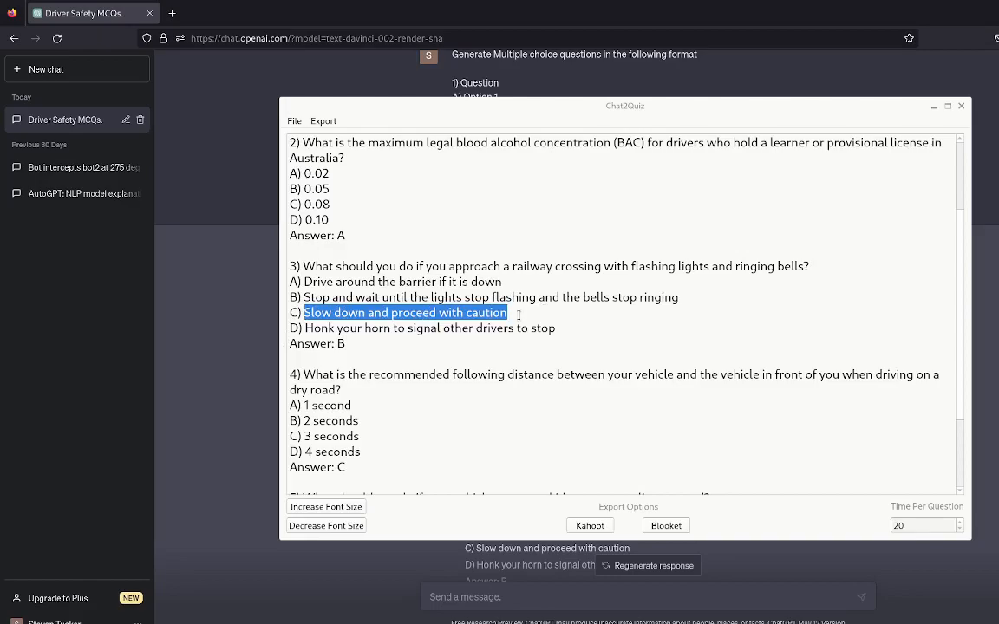
left_click(516, 312)
type("asdfsadf")
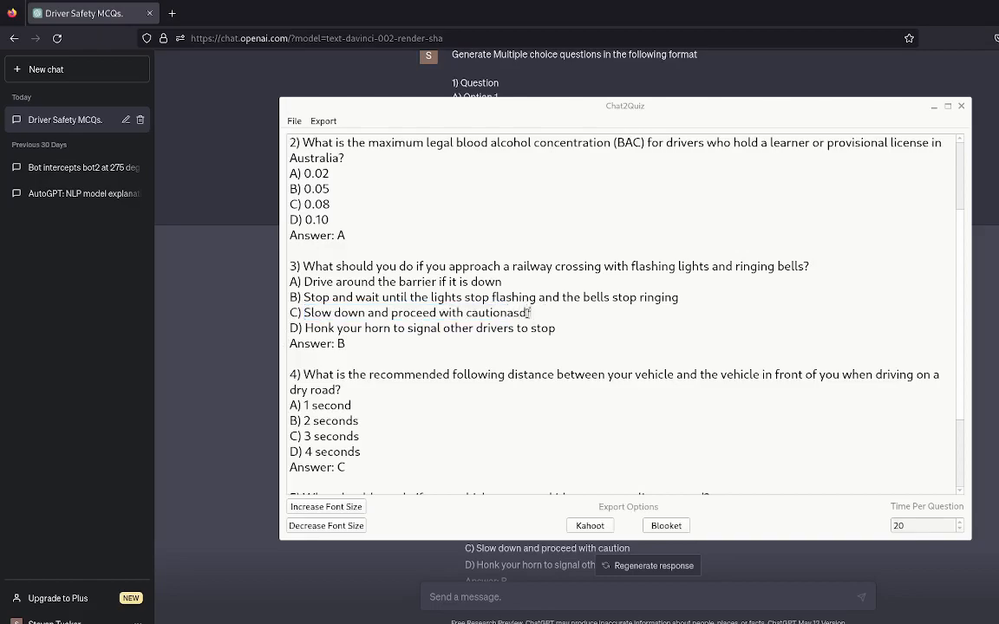
key("BackSpace")
key("BackSpace")
key("BackSpace")
key("BackSpace")
key("BackSpace")
key("BackSpace")
- Look through the pasted quiz questions and answers from the first question to the last
scroll(515, 405, "up", 3)
scroll(493, 366, "down", 5)
scroll(493, 366, "up", 5)
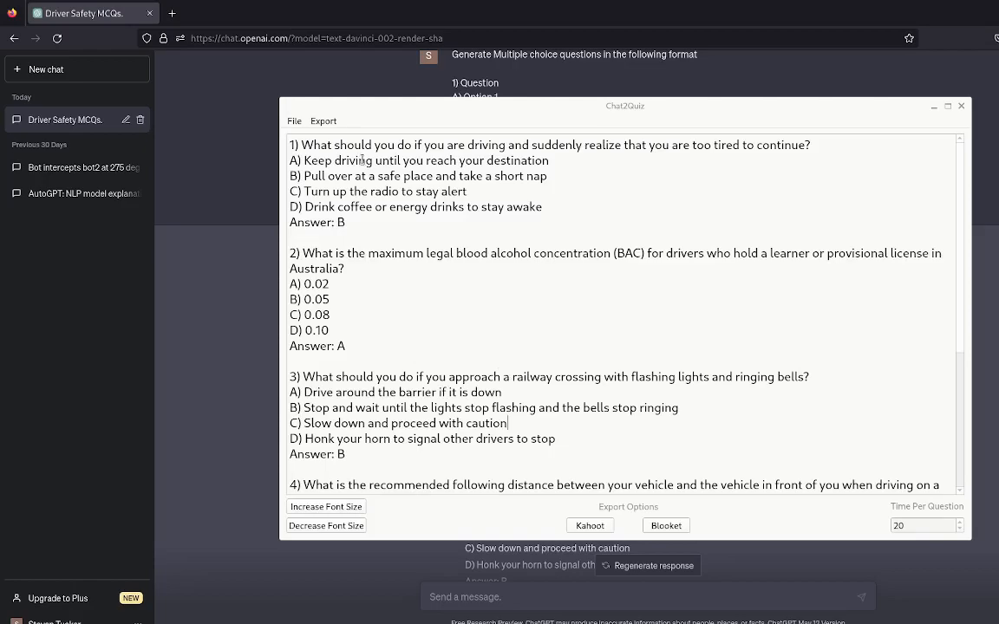
left_click(293, 120)
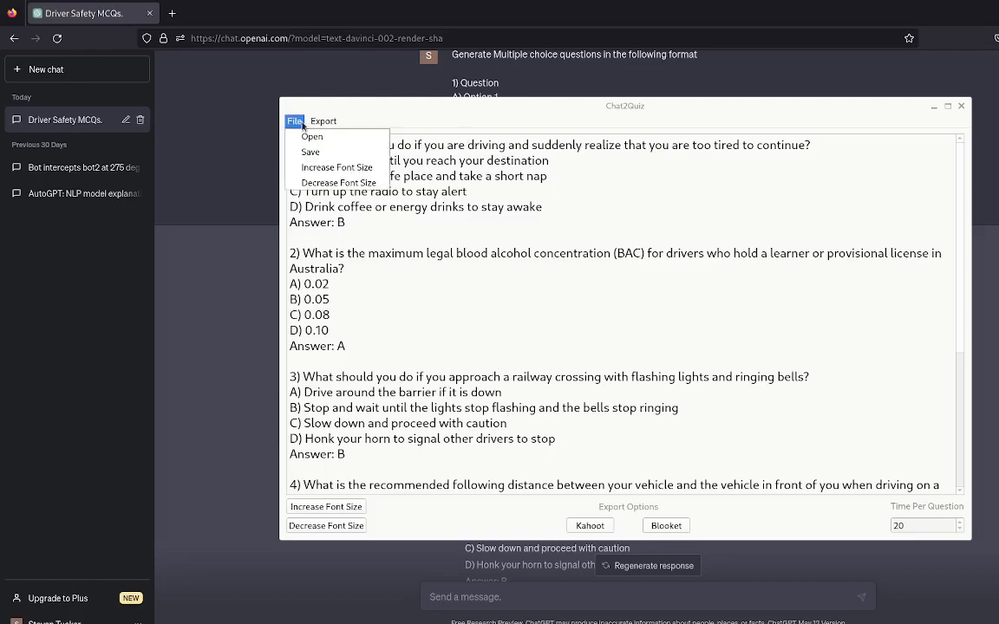
left_click(533, 423)
scroll(605, 485, "down", 5)
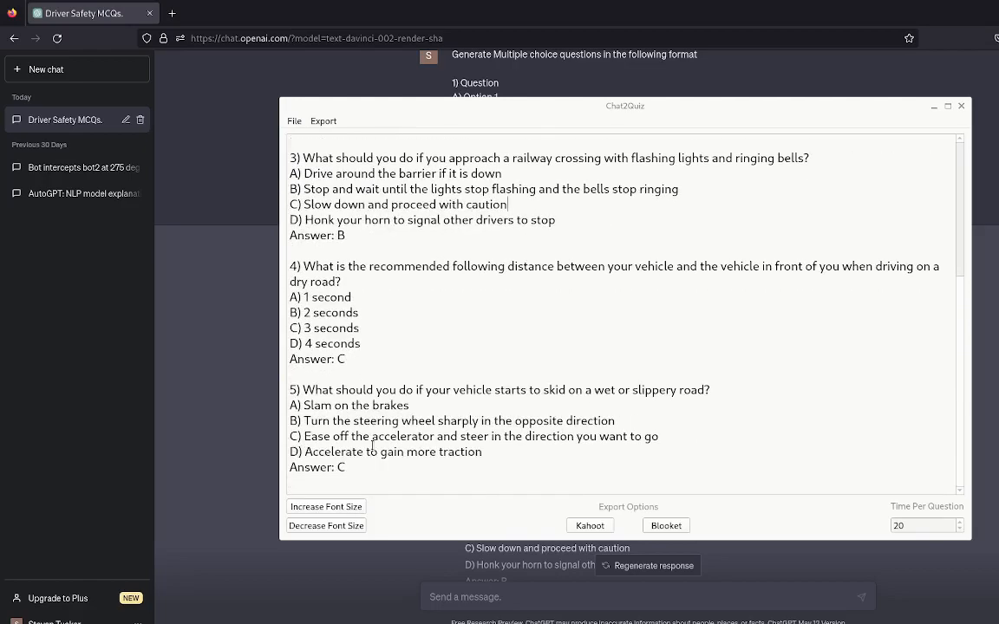
scroll(486, 419, "up", 5)
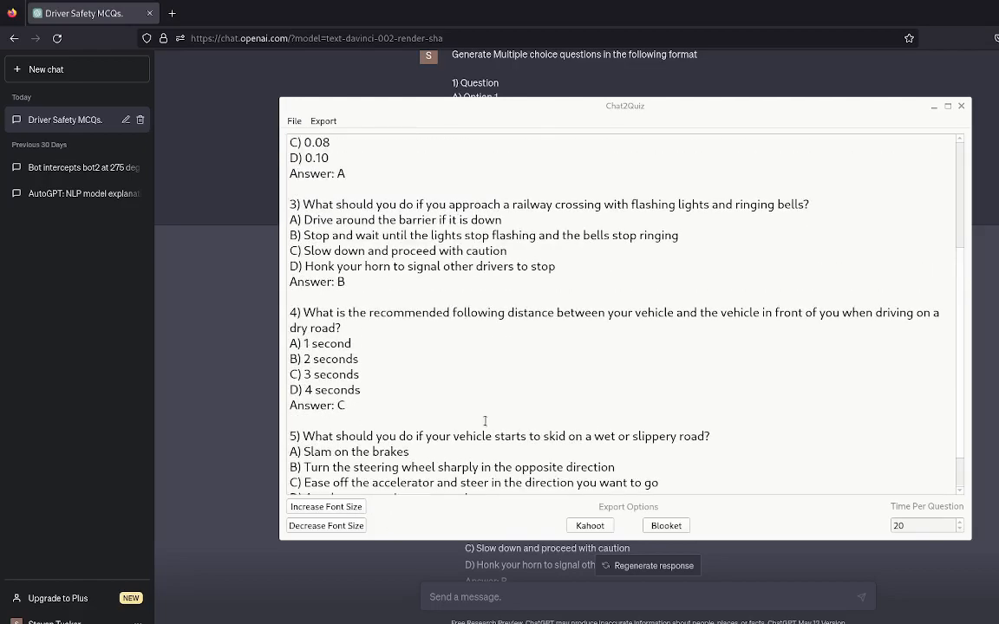
- Save the quiz text as partly_completed_quiz.txt in the Quiz_Files folder of the home directory
left_click(292, 122)
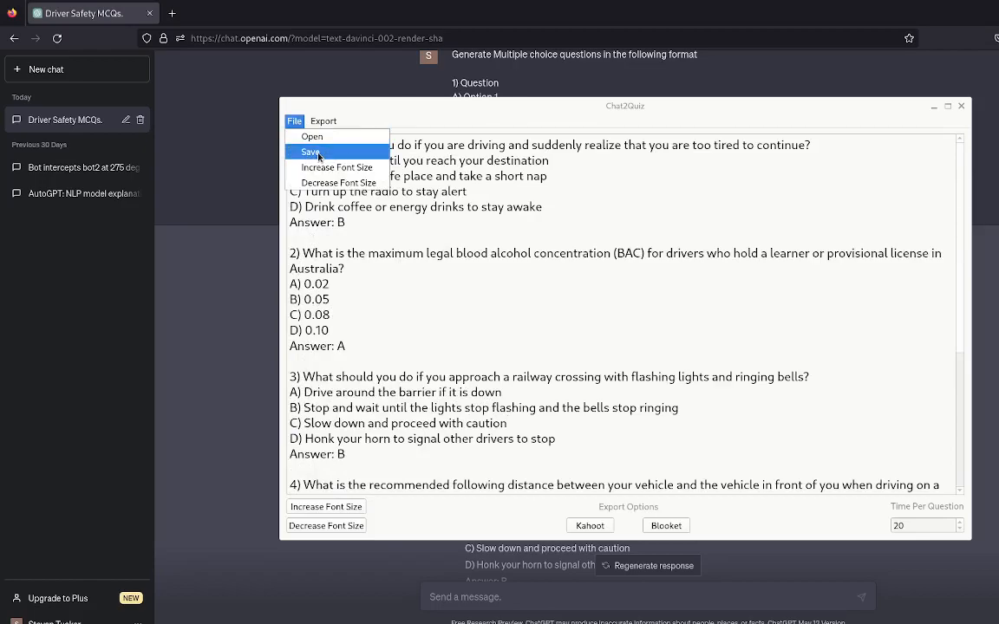
left_click(310, 153)
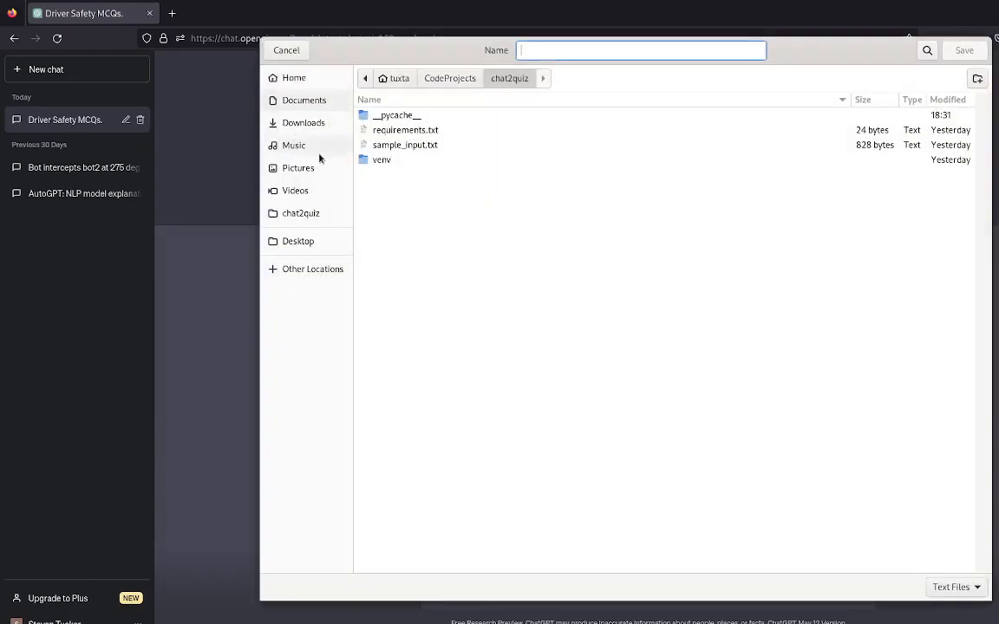
left_click(402, 81)
left_click(401, 265)
double_click(402, 265)
left_click(589, 50)
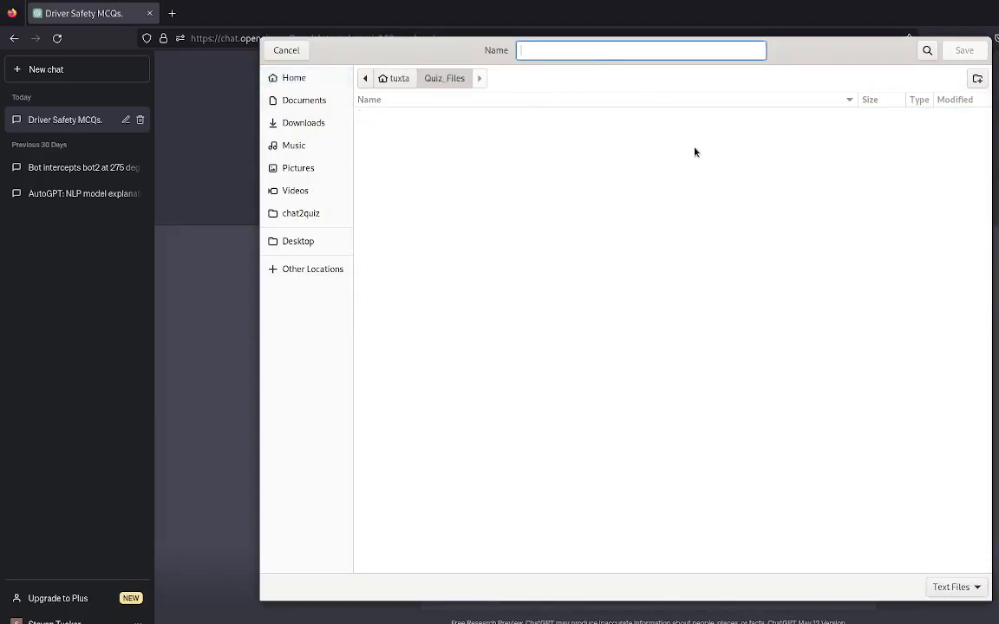
type("partly_completed_quiz.txt")
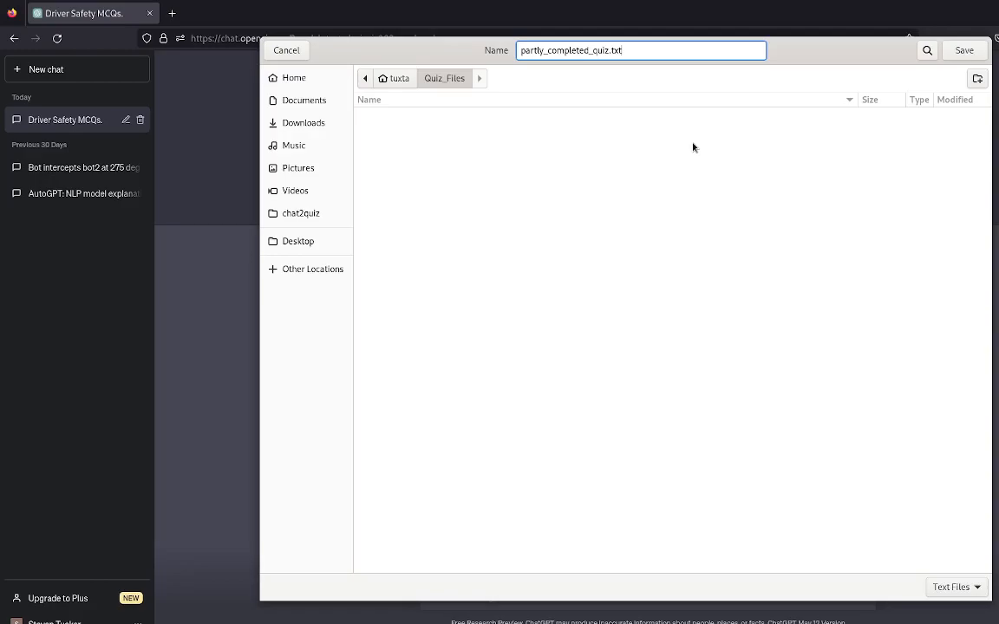
left_click(960, 49)
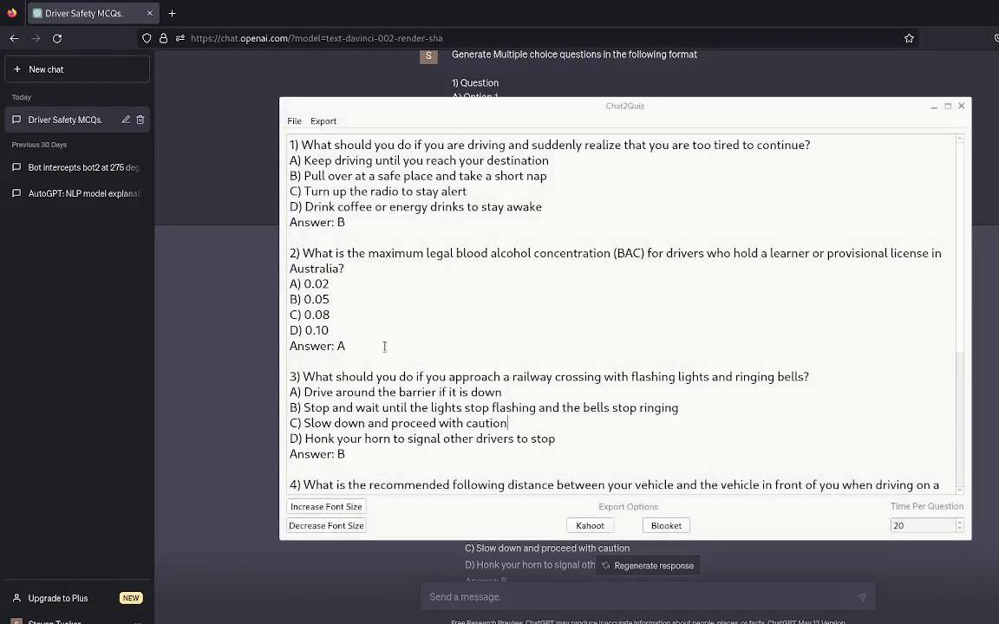
- Close and restart Chat2Quiz, and open partly_completed_quiz.txt from the Quiz_Files folder in the home directory
left_click(961, 106)
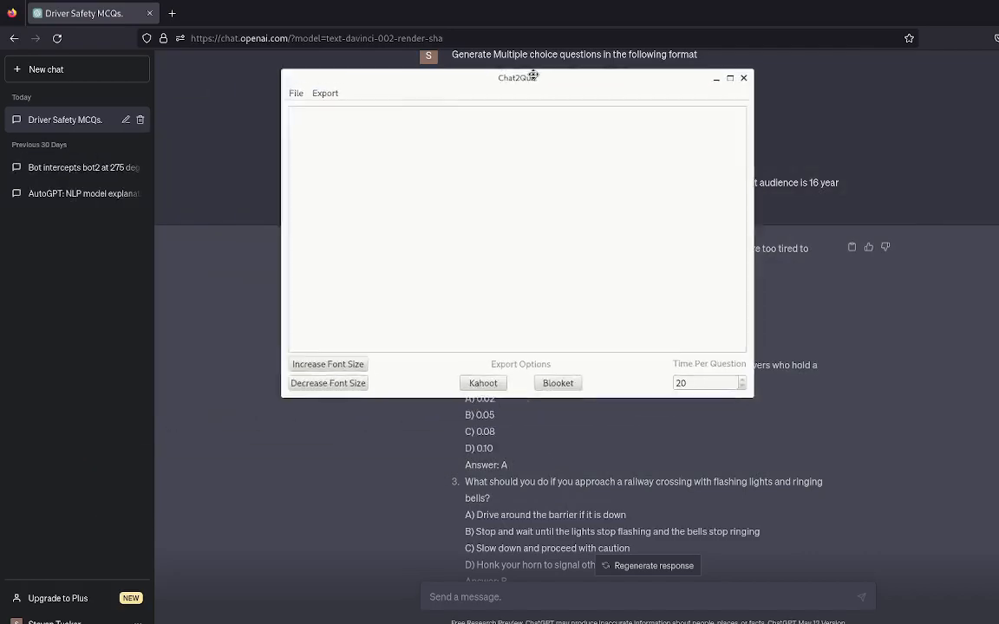
left_click_drag(533, 74, 542, 87)
left_click(305, 107)
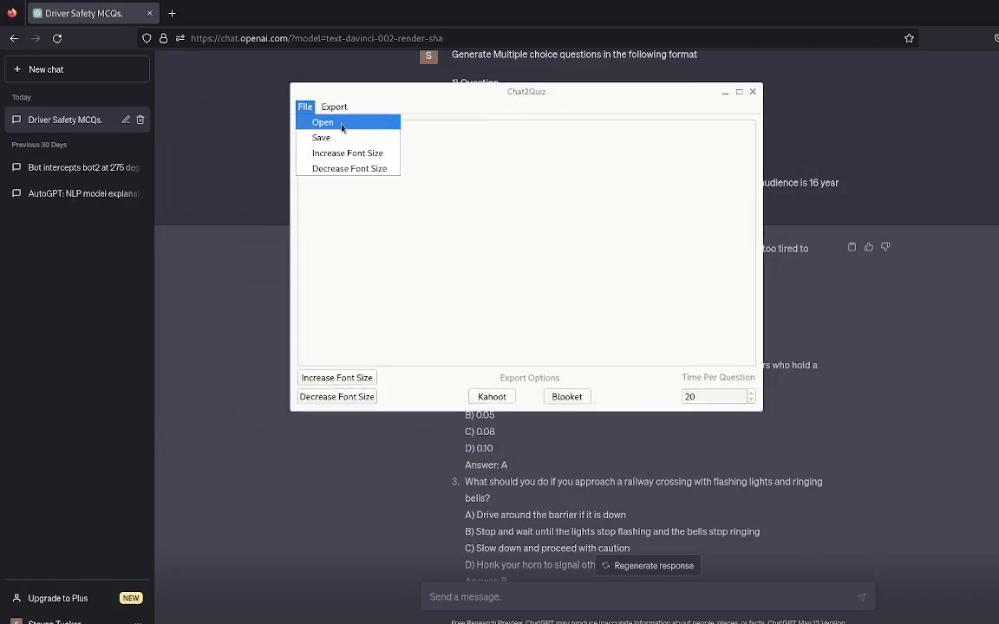
left_click(310, 125)
left_click(289, 41)
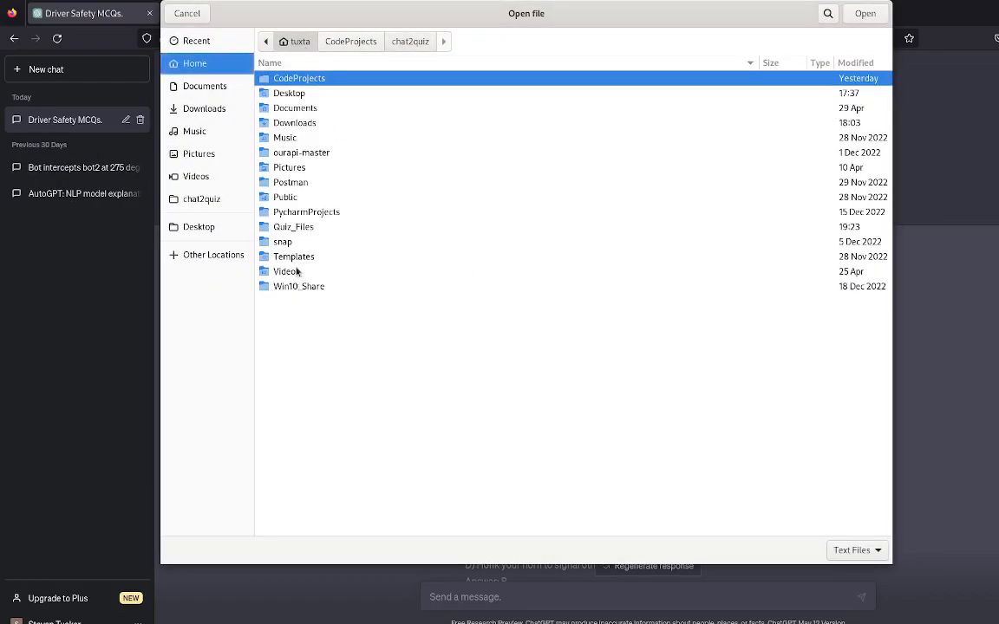
double_click(293, 226)
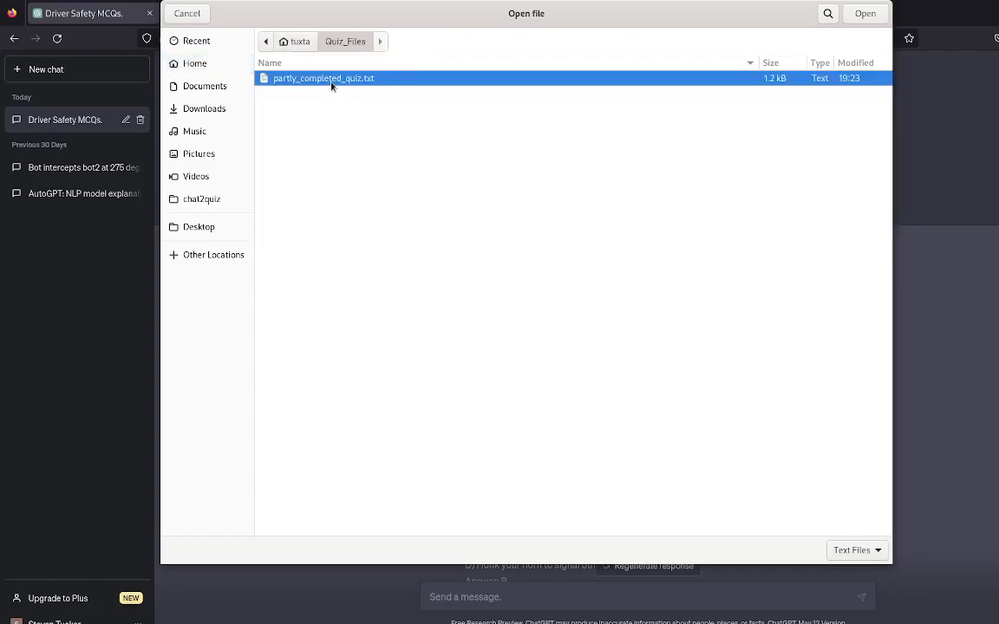
left_click(864, 14)
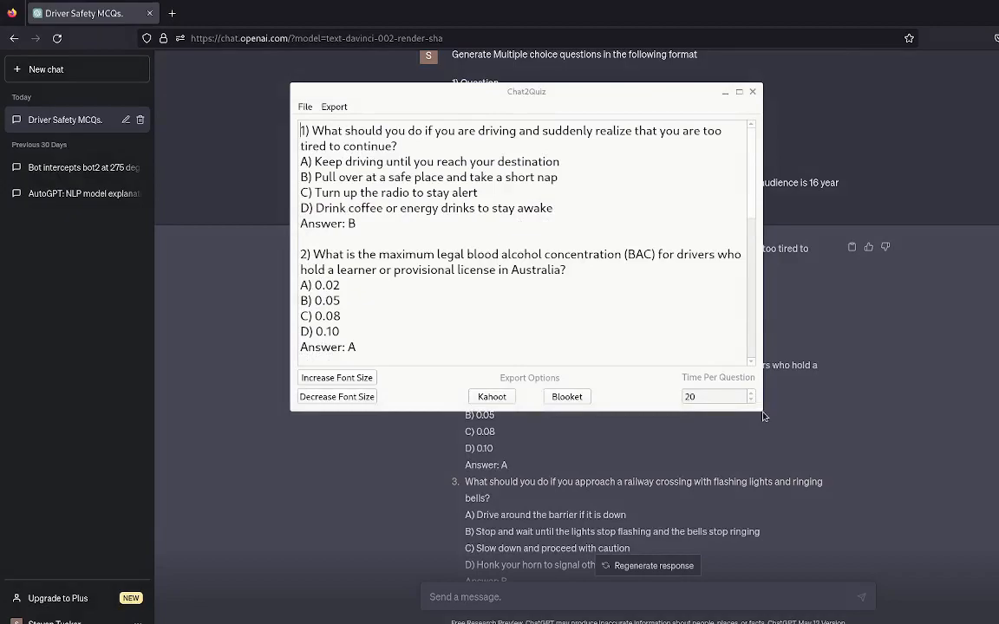
- Enlarge and reposition the Chat2Quiz window, and decrease the quiz text's font size until all five questions fit without scrolling
left_click_drag(760, 411, 996, 556)
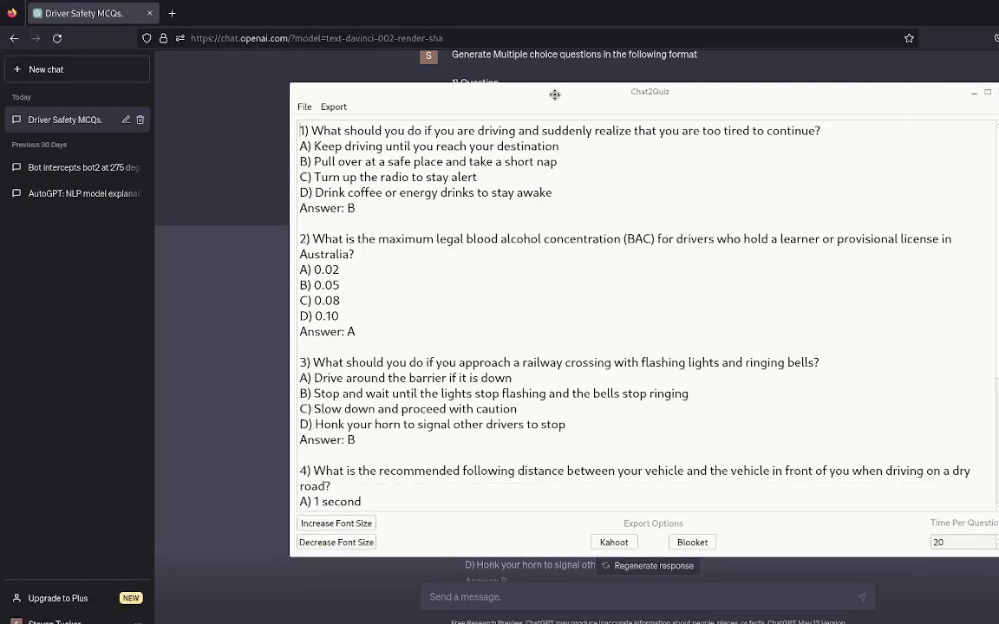
left_click_drag(554, 95, 454, 70)
left_click(241, 520)
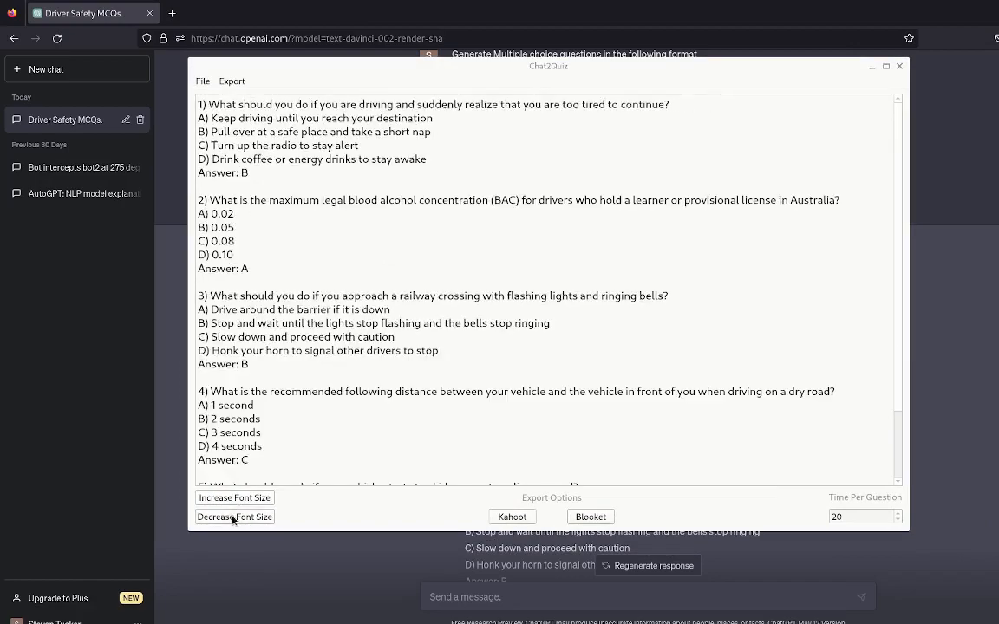
left_click(237, 520)
left_click(236, 520)
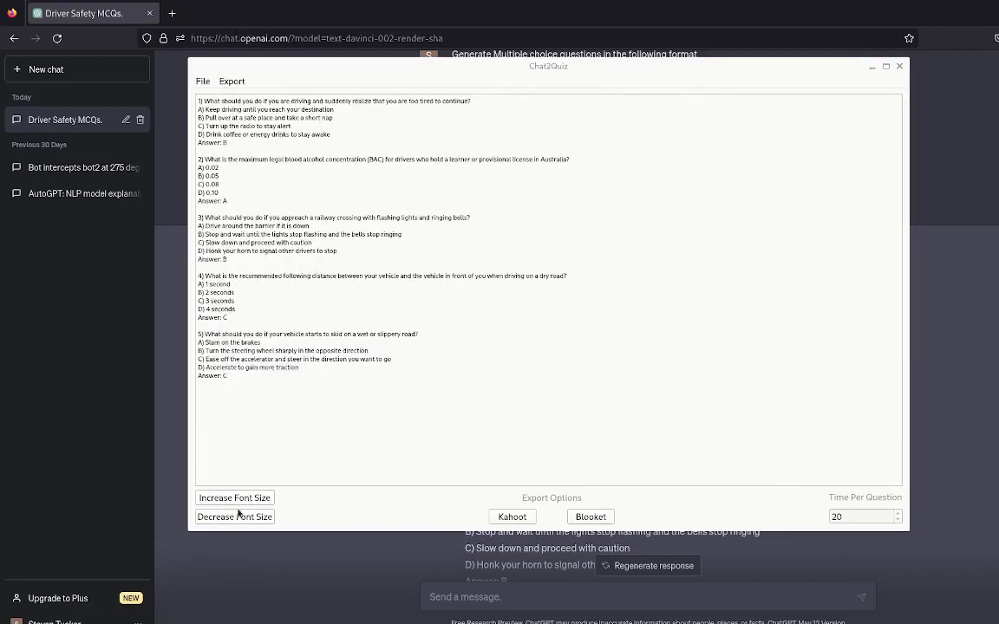
- Increase the quiz text's font size until the first three questions fill most of the text area, and look through the text
left_click(250, 499)
left_click(249, 499)
left_click(250, 499)
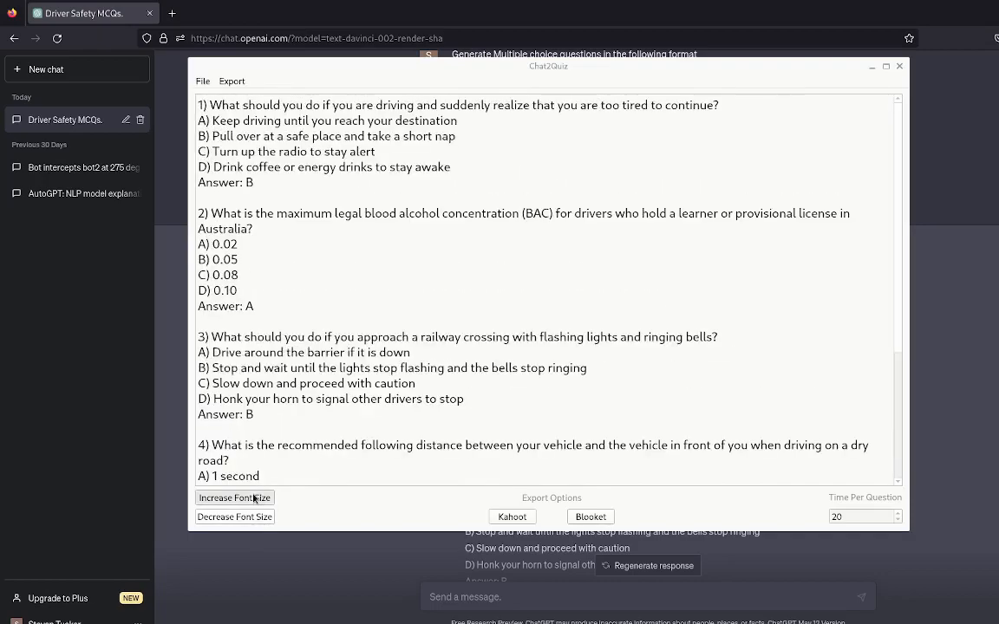
left_click(247, 499)
left_click(247, 500)
left_click(251, 513)
left_click(254, 499)
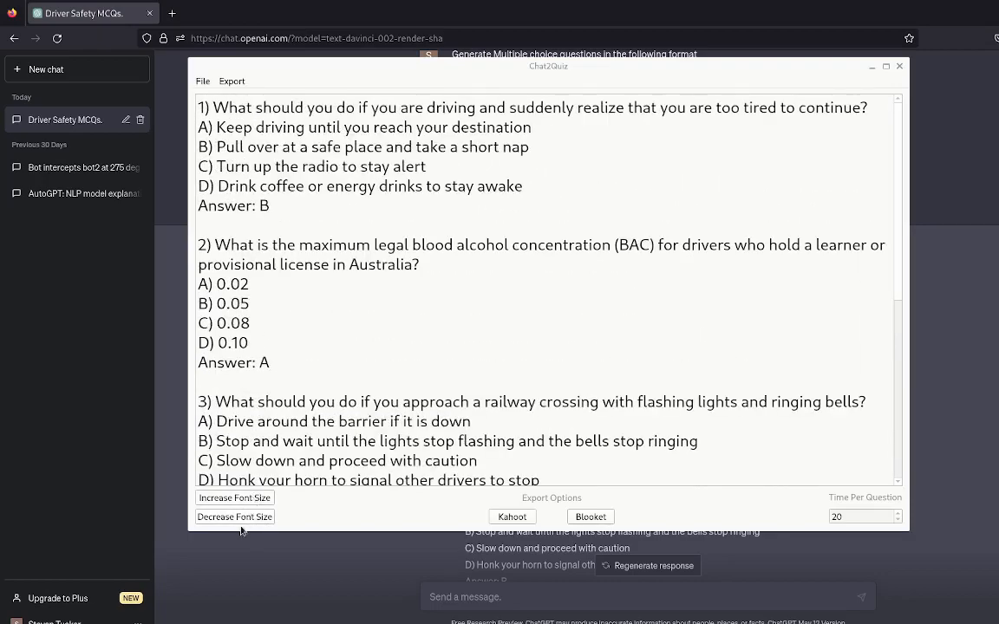
left_click(258, 516)
scroll(898, 221, "down", 5)
scroll(892, 230, "up", 5)
scroll(888, 239, "down", 5)
scroll(881, 249, "up", 4)
scroll(880, 249, "up", 2)
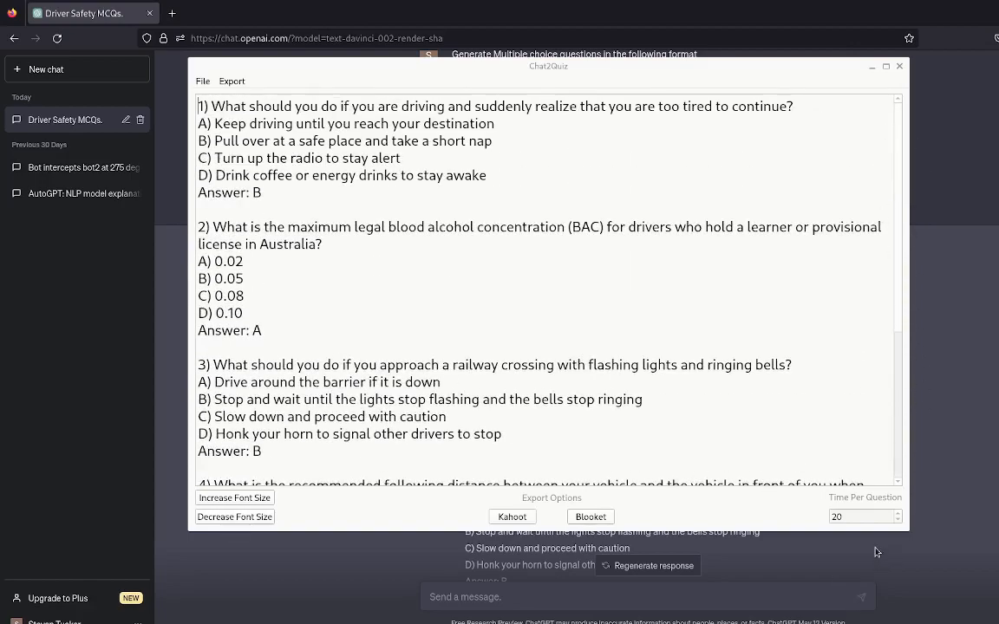
- Try stepping the time per question to another value, and set it back to 20
left_click(896, 513)
left_click(897, 513)
left_click(896, 513)
left_click(896, 513)
type("20")
- Export the quiz for Kahoot as Kahoot_upload.xlsx into the Quiz_Files folder of the home directory
left_click(520, 517)
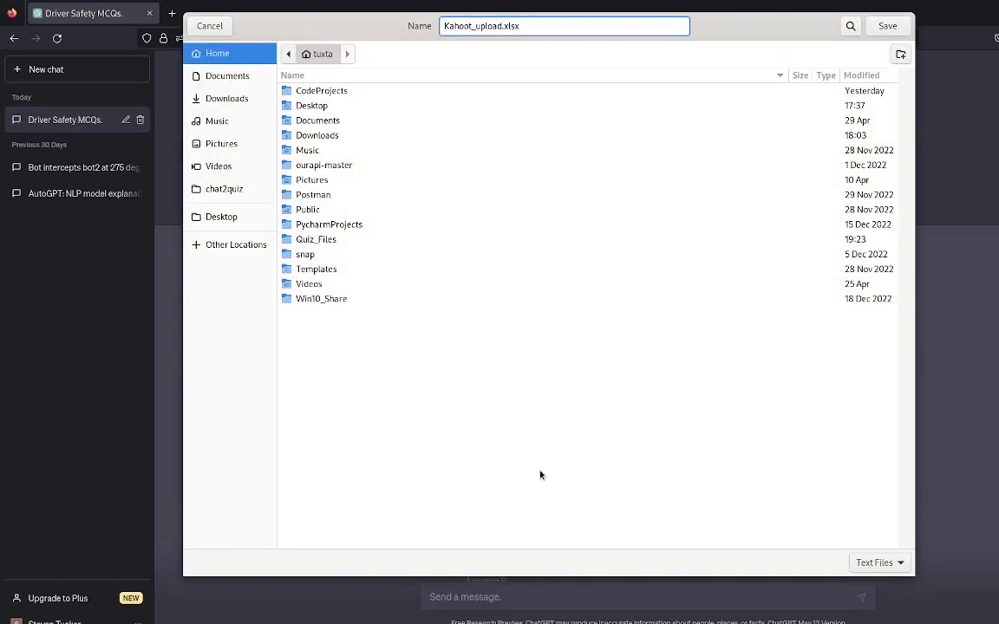
double_click(315, 239)
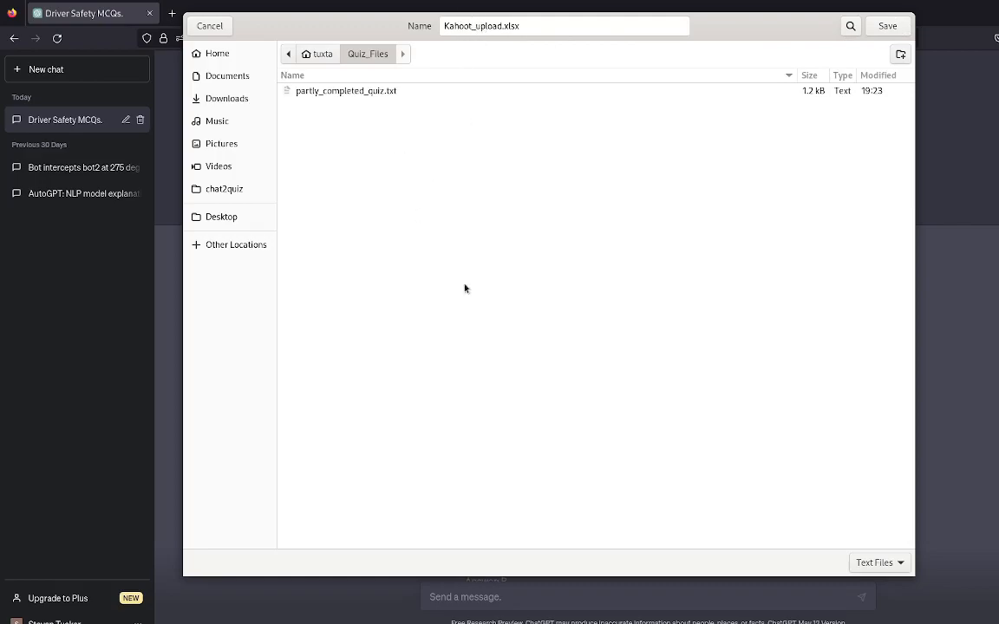
left_click(888, 27)
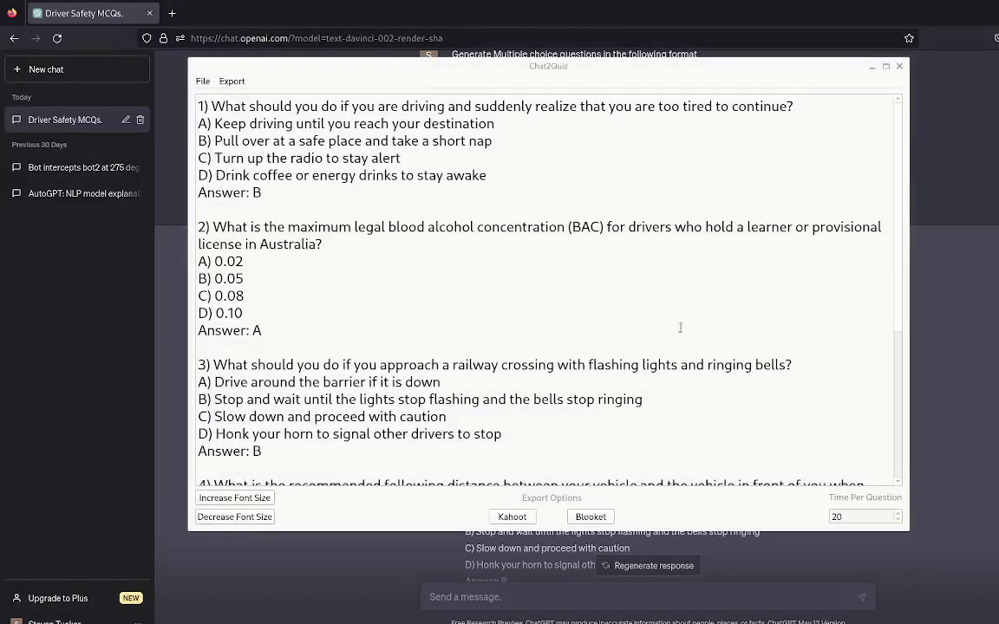
- Export the quiz for Blooket as Blooket_upload.csv into the Quiz_Files folder of the home directory
left_click(590, 516)
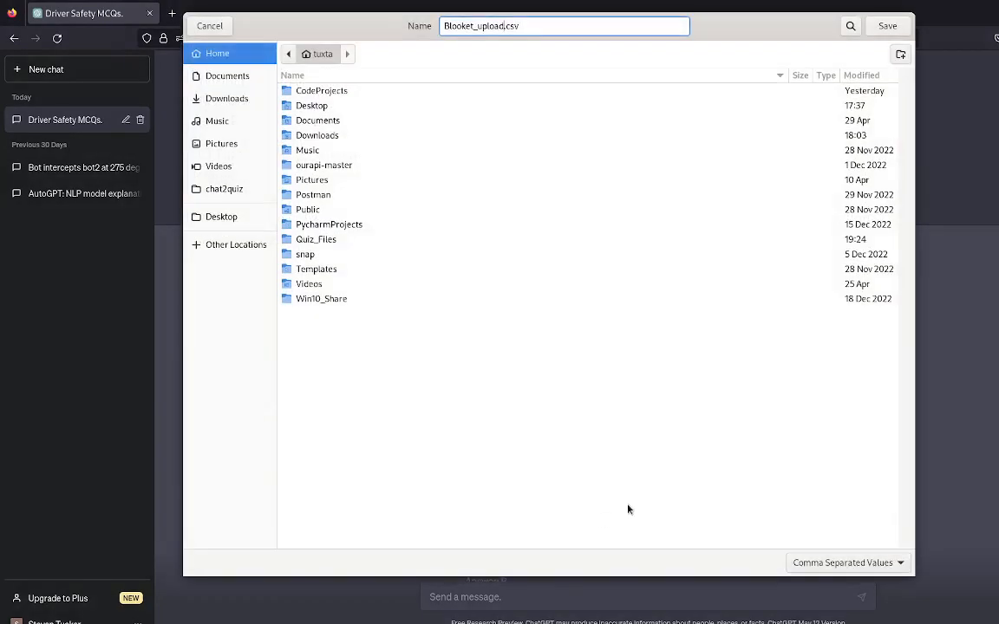
double_click(315, 239)
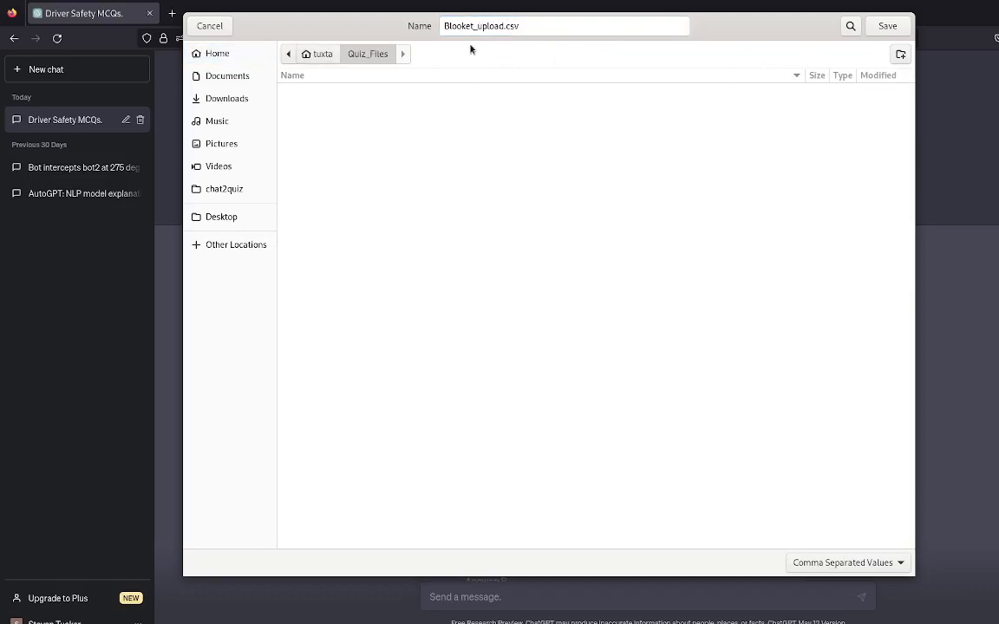
left_click(519, 25)
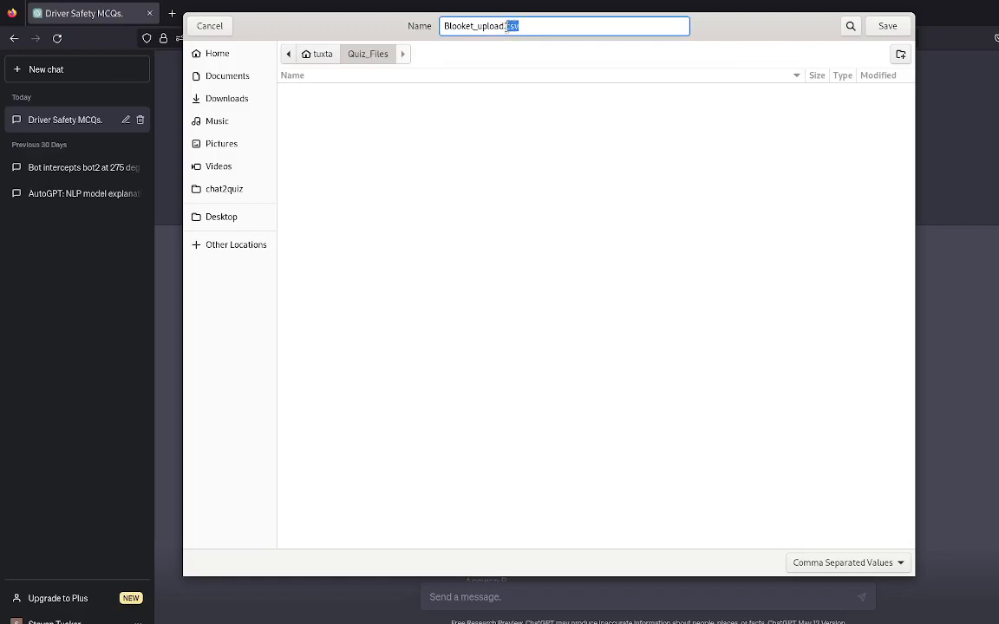
left_click(554, 24)
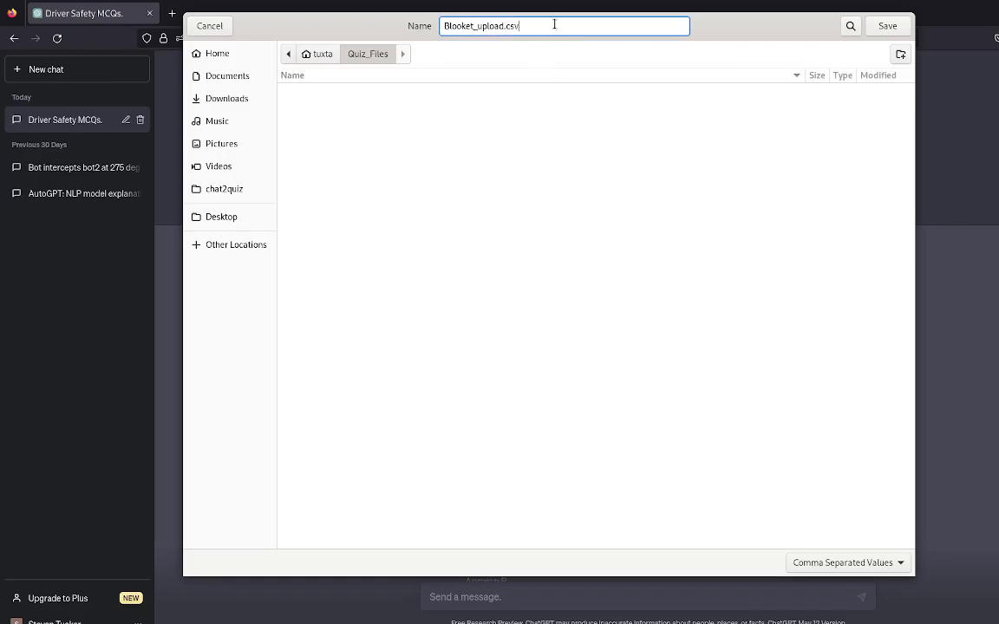
left_click(887, 26)
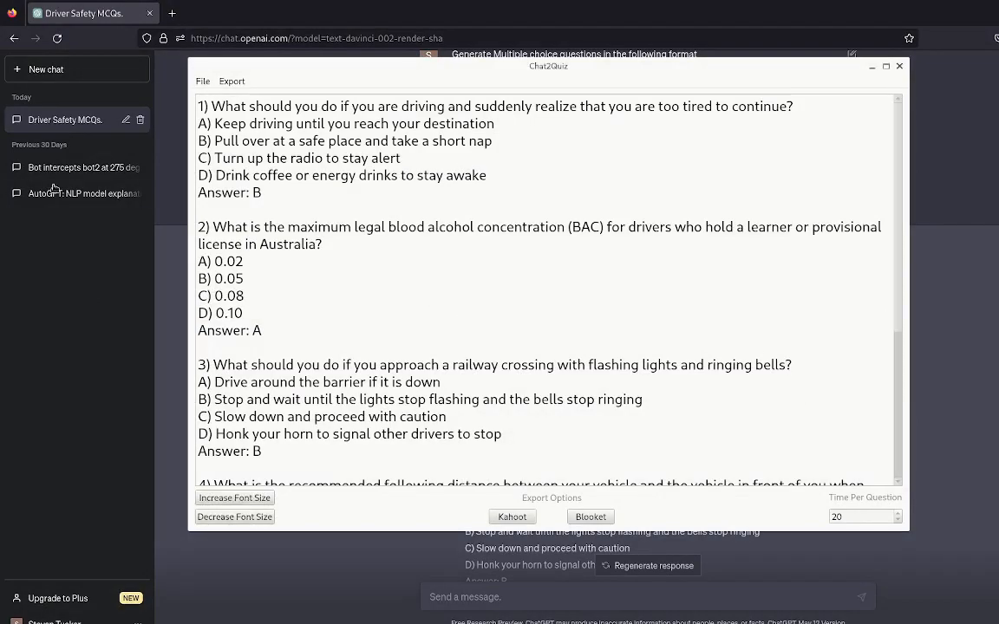
- Open the Quiz_Files folder in the file manager and check the Kahoot export, the Blooket export and the saved quiz text file
left_click_drag(997, 242, 528, 153)
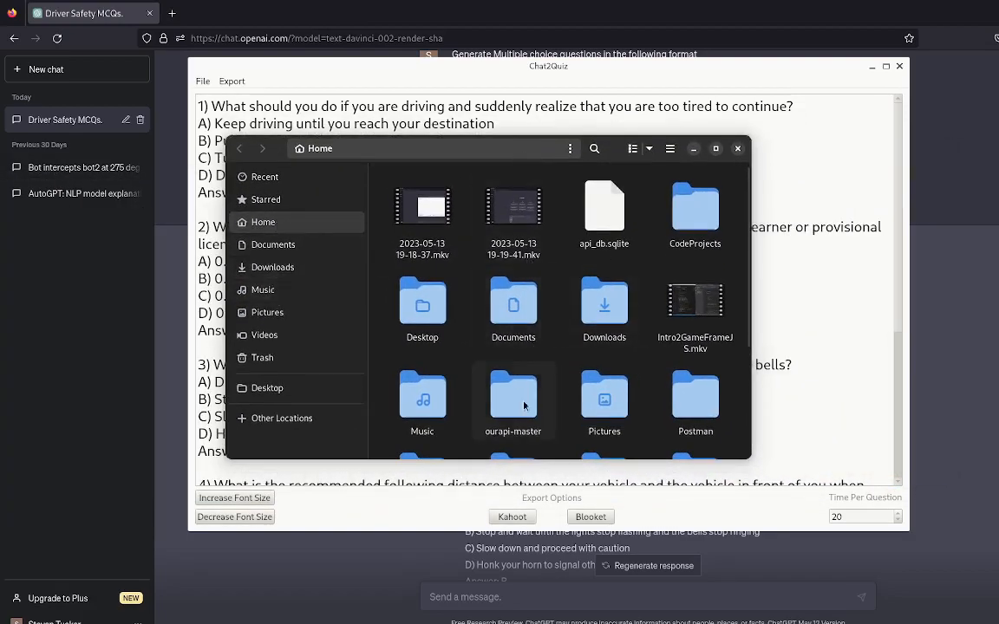
scroll(468, 364, "down", 3)
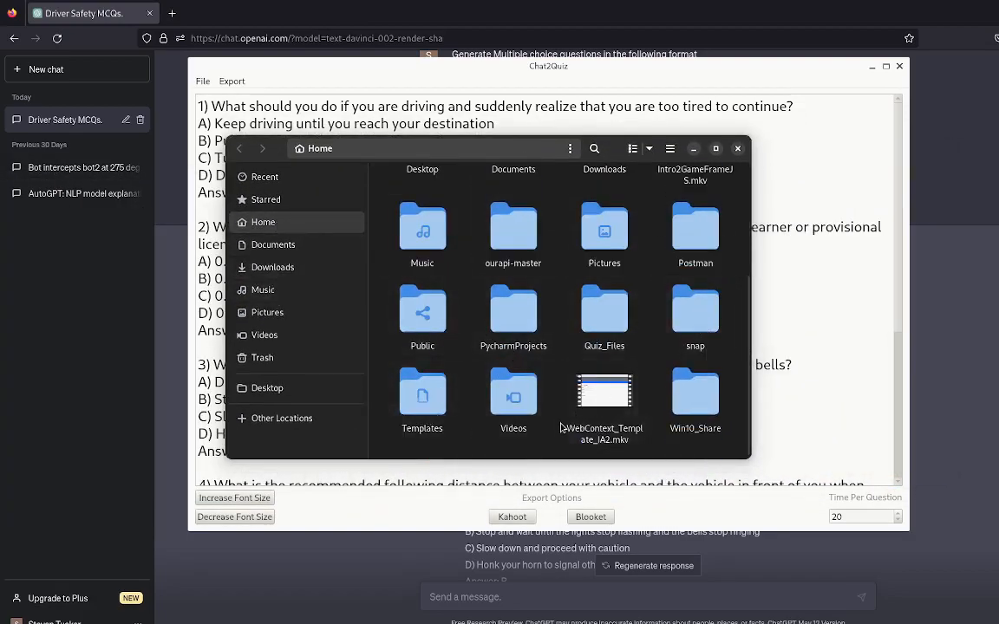
double_click(602, 312)
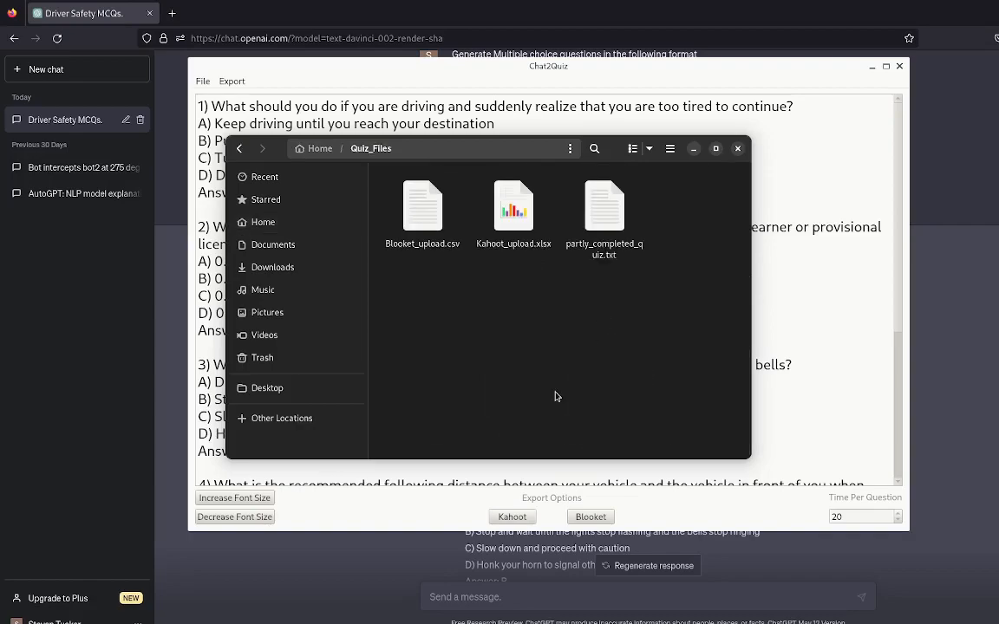
left_click(510, 208)
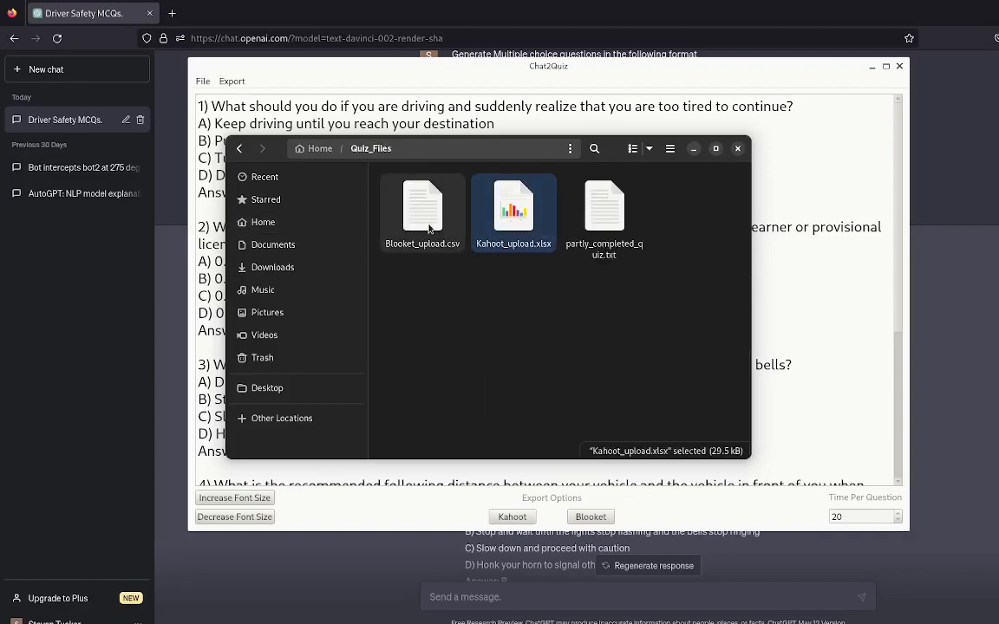
left_click(428, 227)
left_click(606, 232)
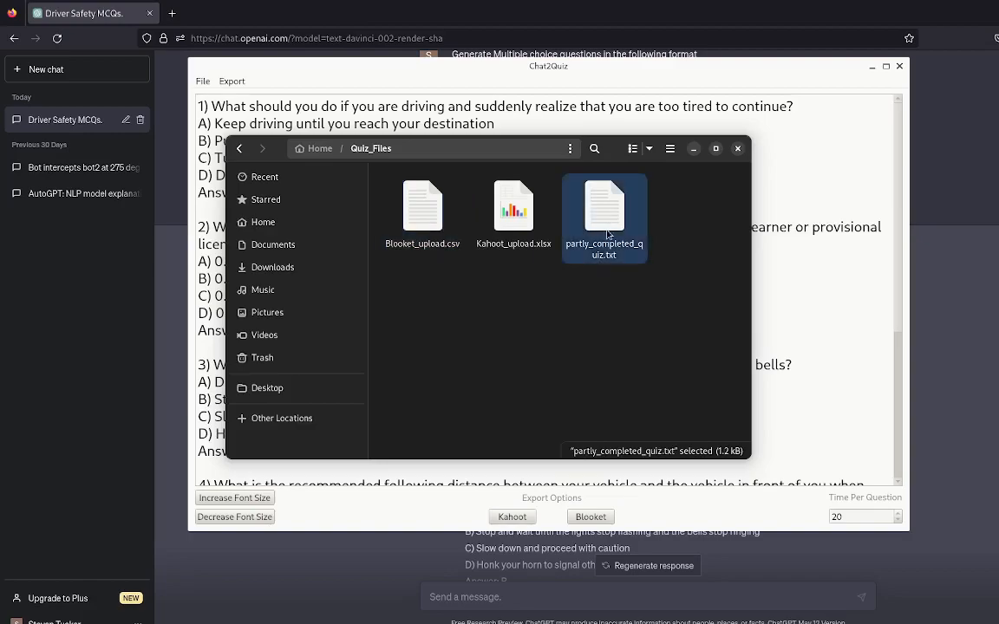
- Open Kahoot_upload.xlsx in LibreOffice Calc and examine the template header and the first three exported questions
double_click(520, 220)
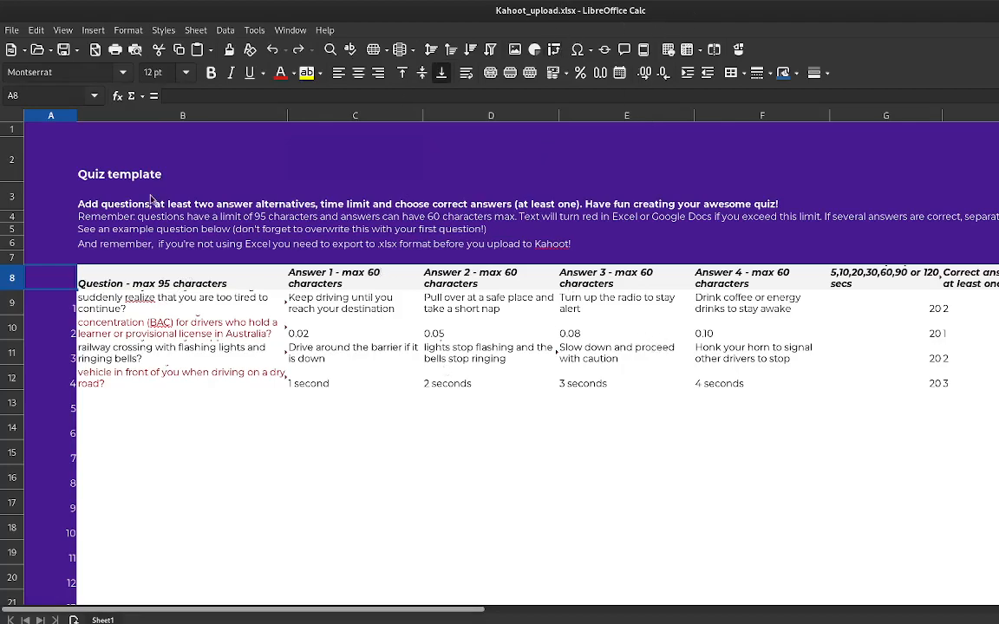
left_click(35, 155)
left_click(399, 180)
left_click(338, 260)
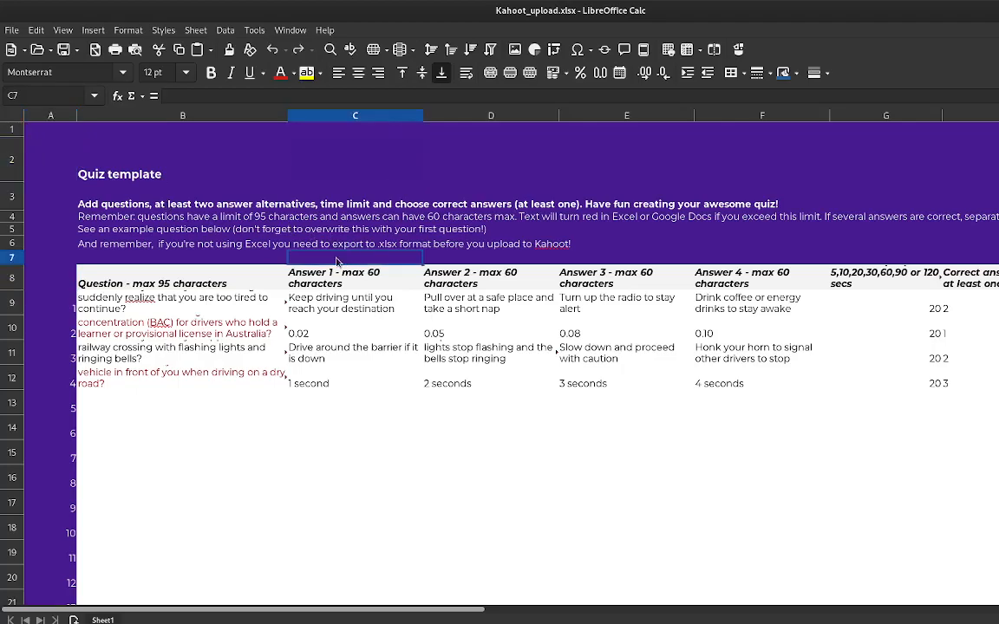
left_click(115, 301)
left_click(138, 328)
left_click(137, 351)
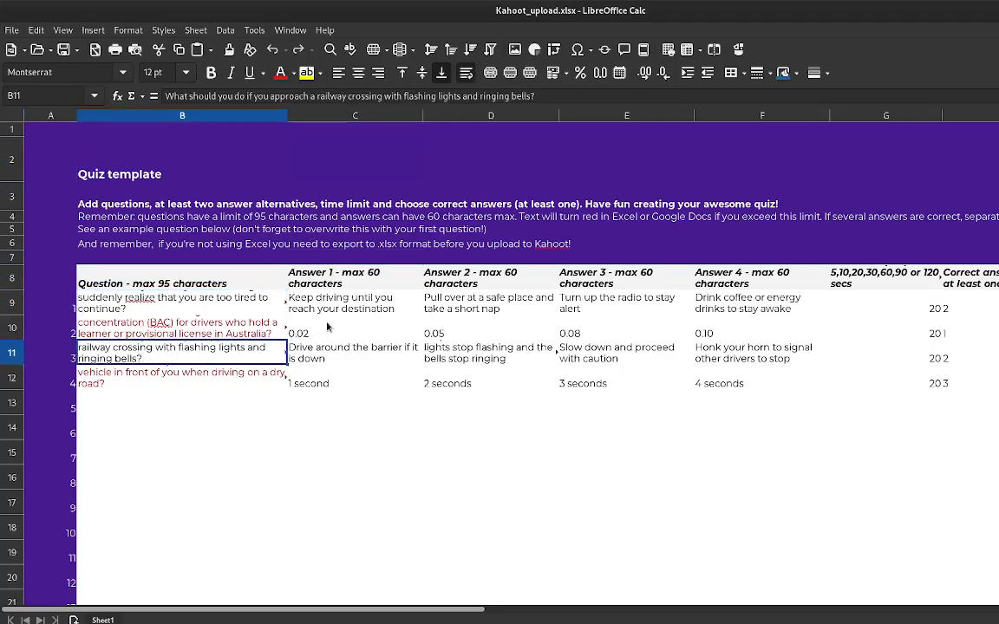
- Examine the first question's four answers, time limit and correct answer number in the Kahoot sheet, and compare the number with Answer 2
left_click(296, 299)
left_click(485, 303)
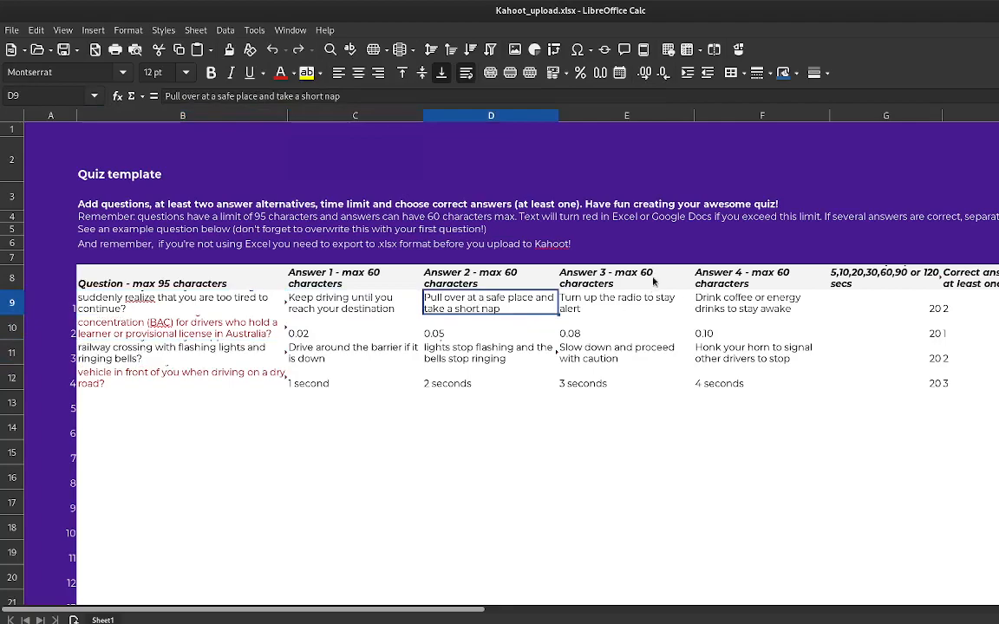
left_click(655, 302)
left_click(745, 301)
left_click(924, 308)
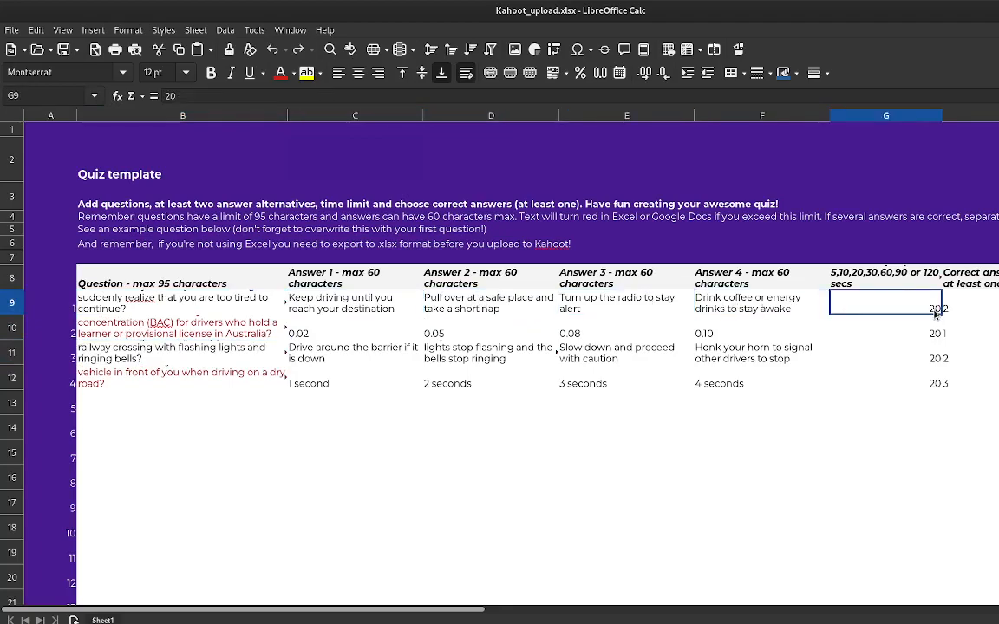
left_click(952, 312)
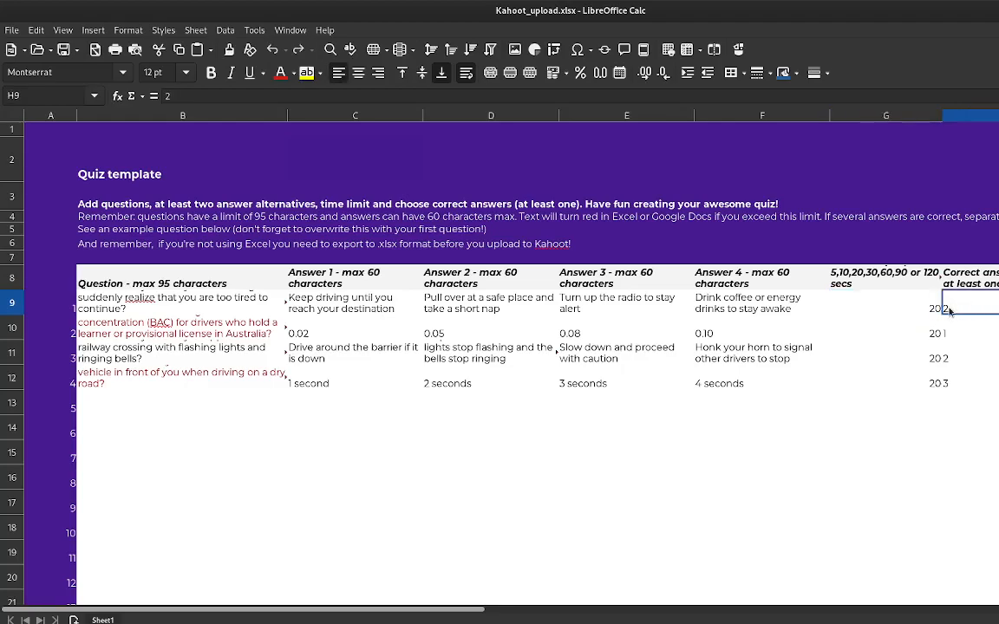
left_click(433, 313)
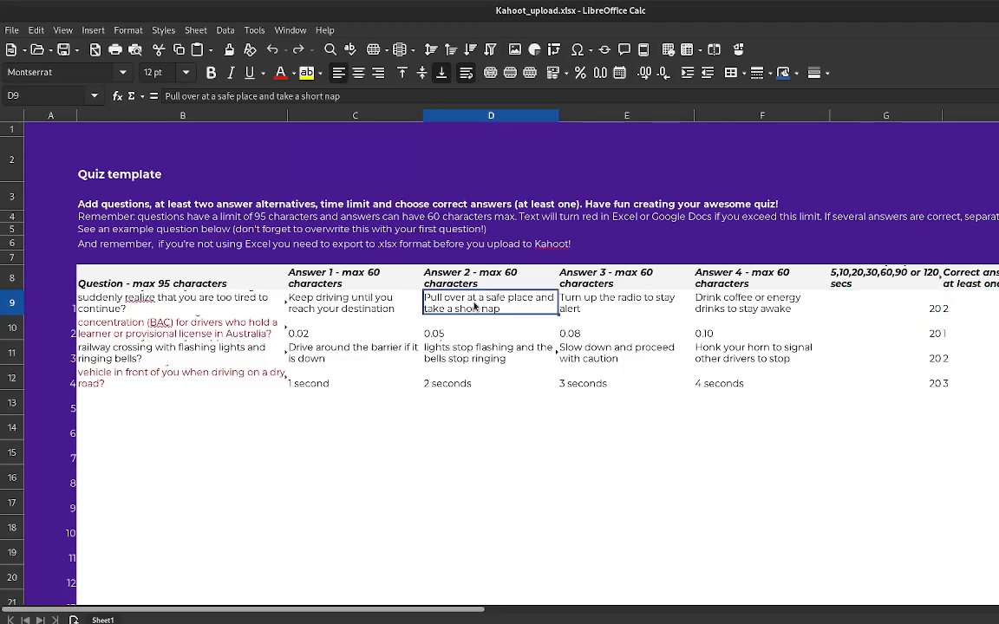
left_click(439, 377)
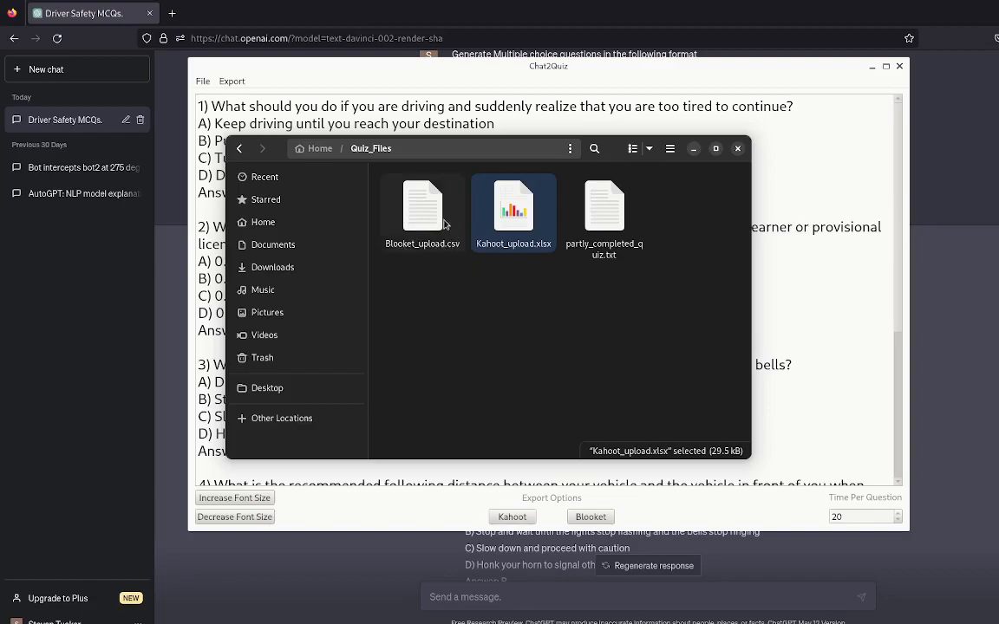
- Open Blooket_upload.csv from the Quiz_Files folder with Text Editor instead of the default app
right_click(390, 209)
left_click(486, 247)
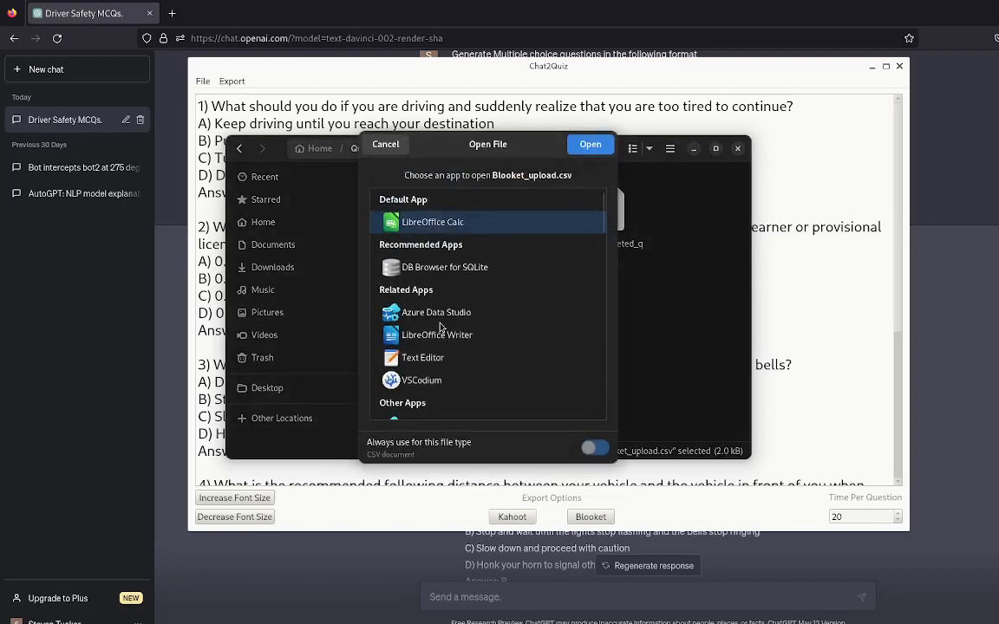
left_click(481, 354)
left_click(593, 148)
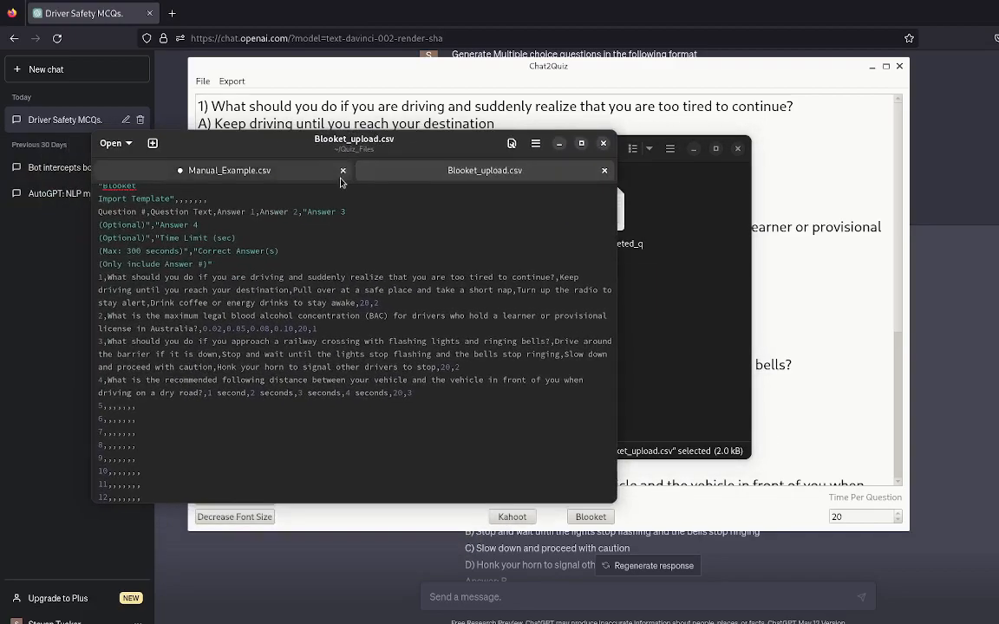
left_click(343, 172)
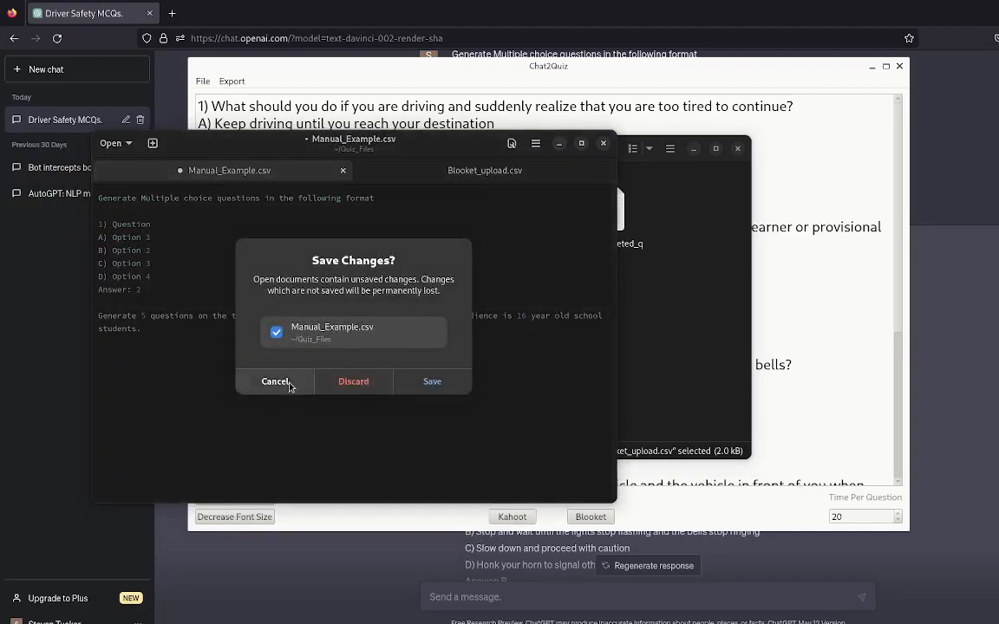
left_click(282, 376)
left_click(464, 179)
- Examine the Blooket_upload.csv text, including the import template header, the exported question rows and the empty numbered rows
scroll(239, 334, "down", 10)
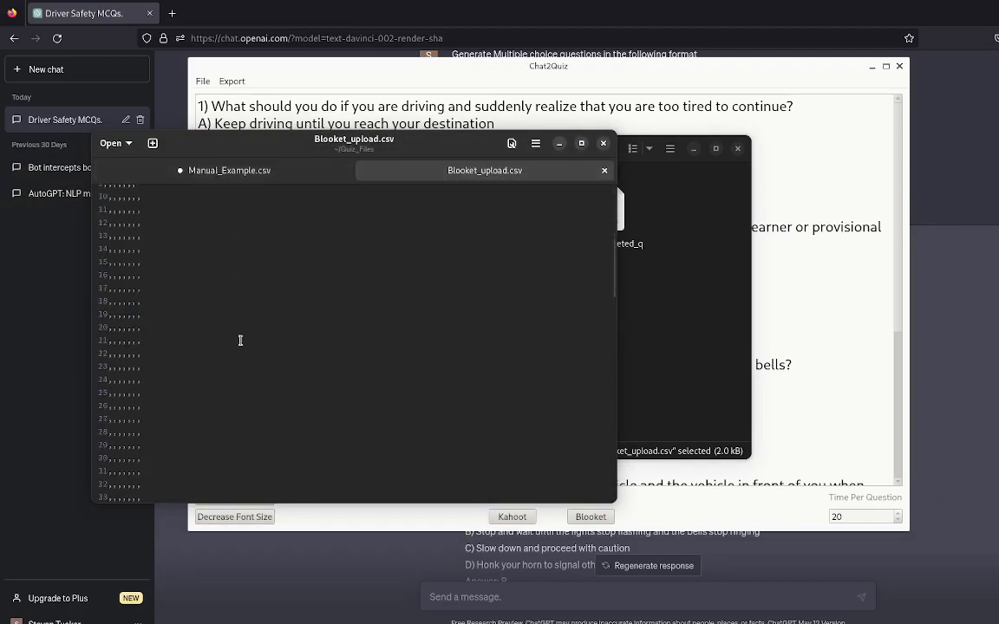
scroll(243, 340, "up", 10)
left_click_drag(98, 198, 399, 422)
scroll(339, 405, "down", 8)
scroll(335, 412, "down", 15)
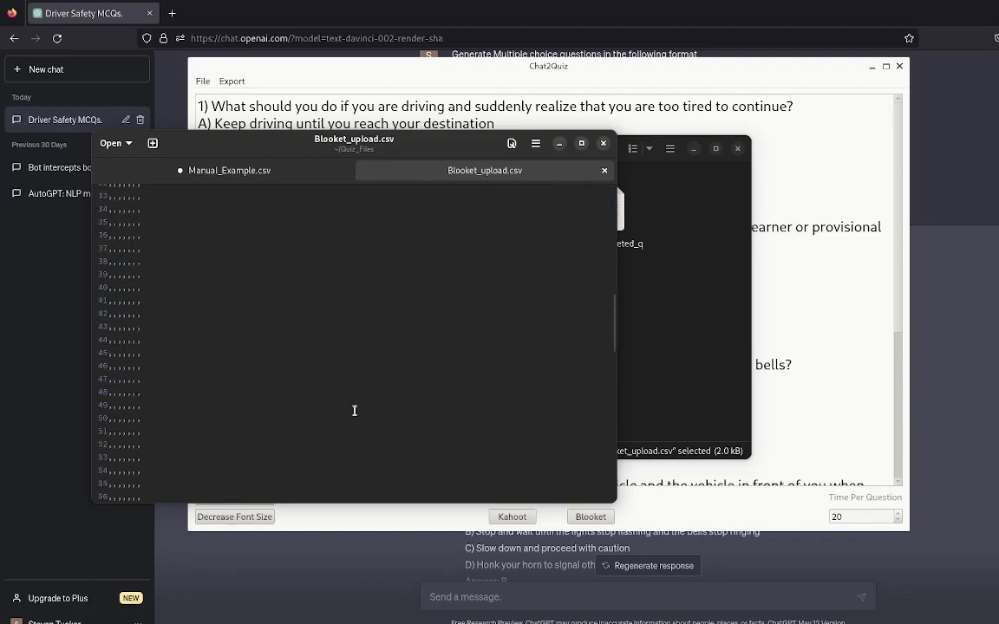
left_click_drag(163, 262, 107, 235)
scroll(341, 348, "up", 20)
scroll(335, 323, "up", 6)
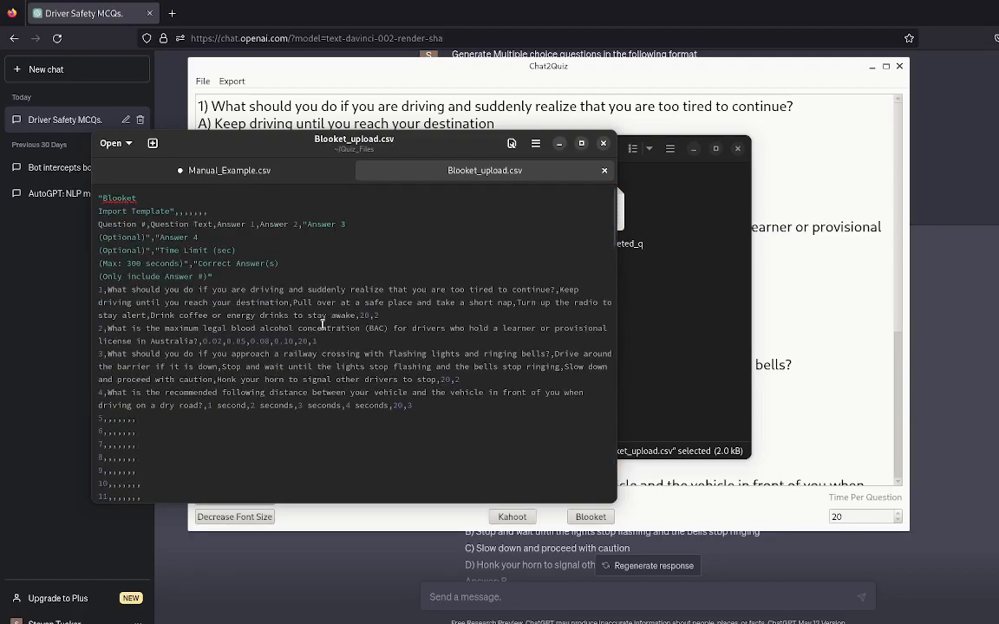
left_click_drag(426, 406, 88, 288)
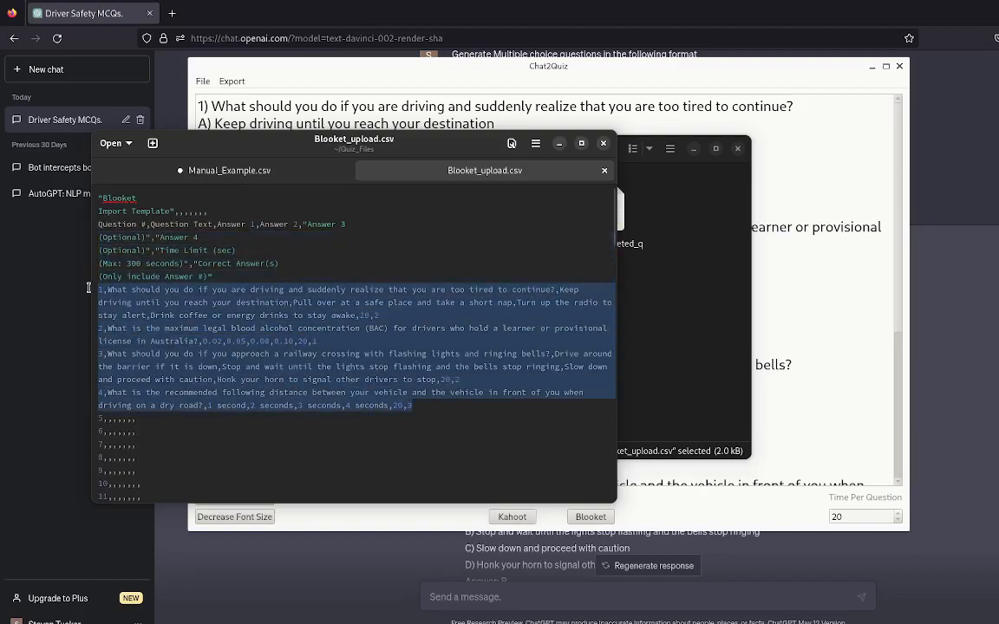
left_click(455, 264)
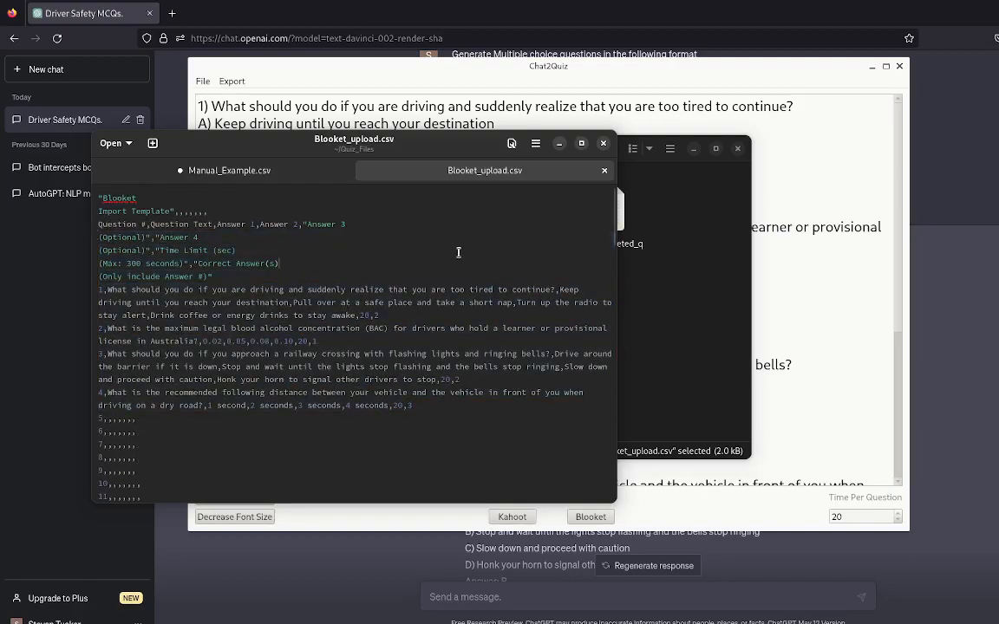
- Open Blooket_upload.csv from the Quiz_Files folder in LibreOffice Calc, accepting the default text import settings
left_click(657, 274)
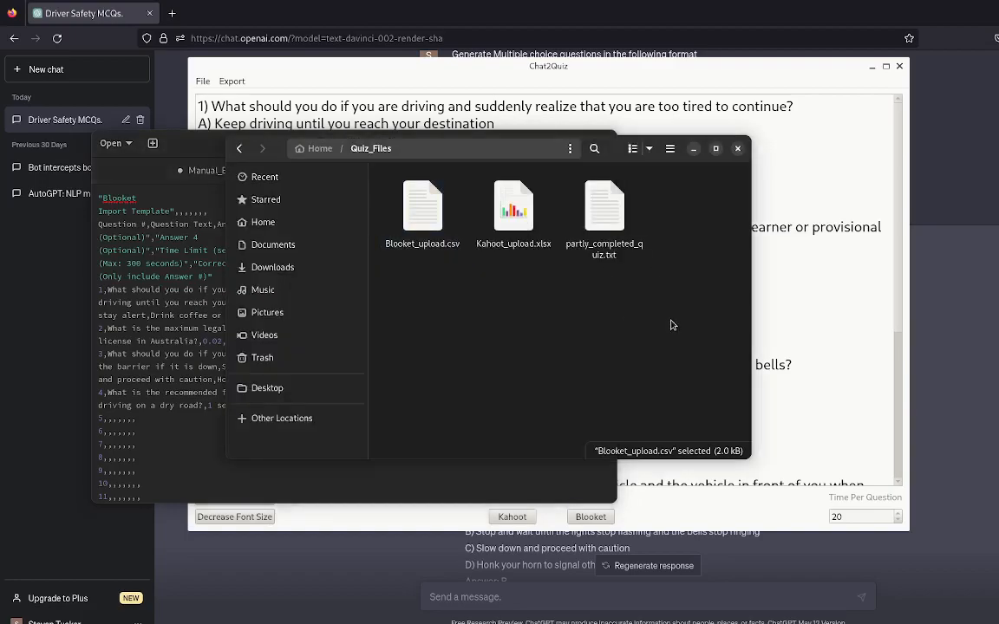
left_click(427, 224)
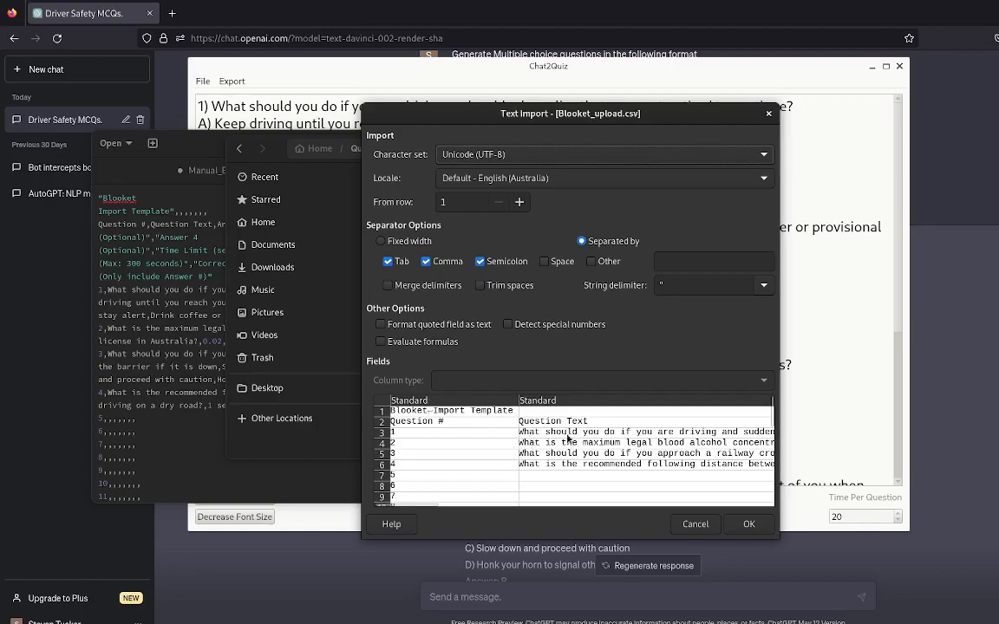
left_click(749, 524)
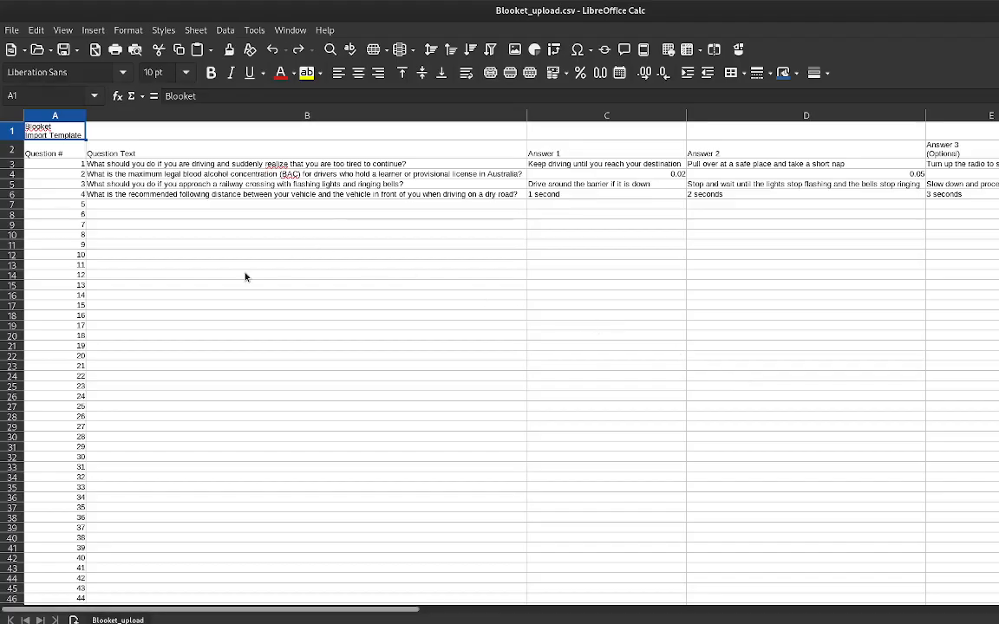
- Examine the Blooket sheet's numbered rows down to the end and the exported question texts in column B
scroll(138, 421, "down", 20)
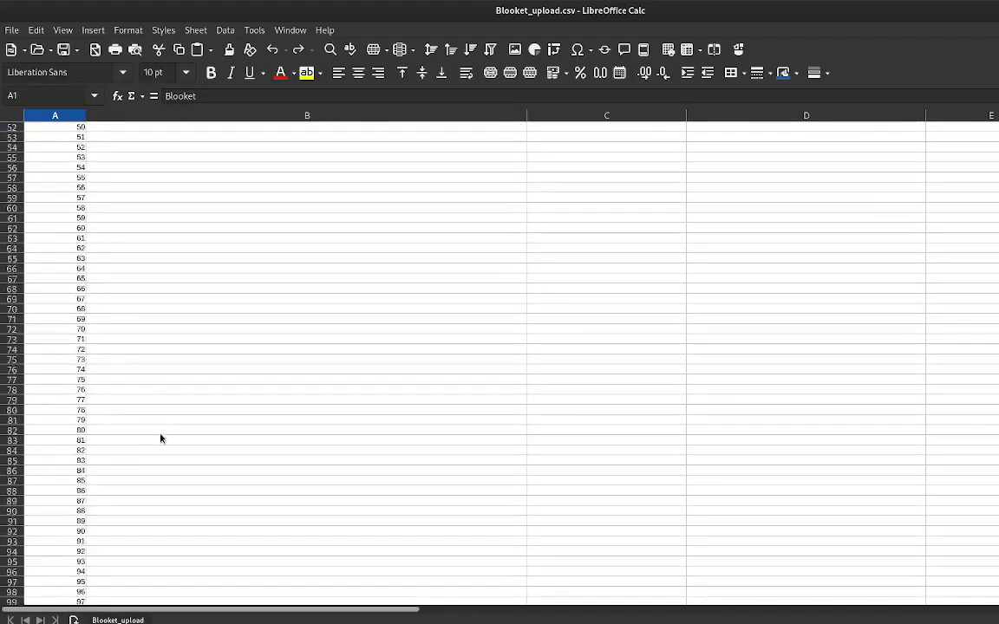
left_click(96, 540)
scroll(325, 392, "up", 20)
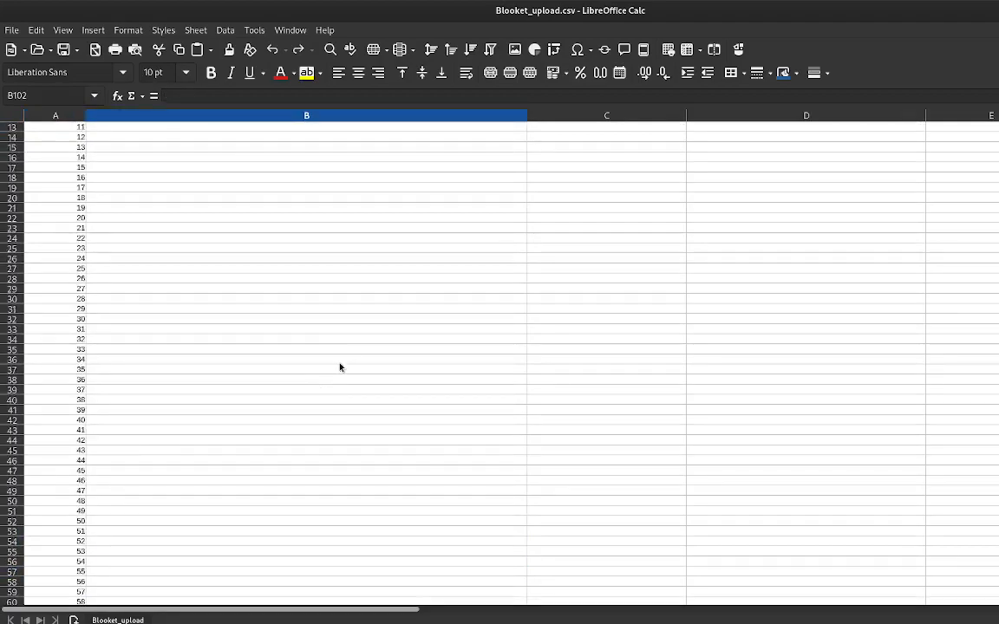
left_click_drag(217, 164, 244, 196)
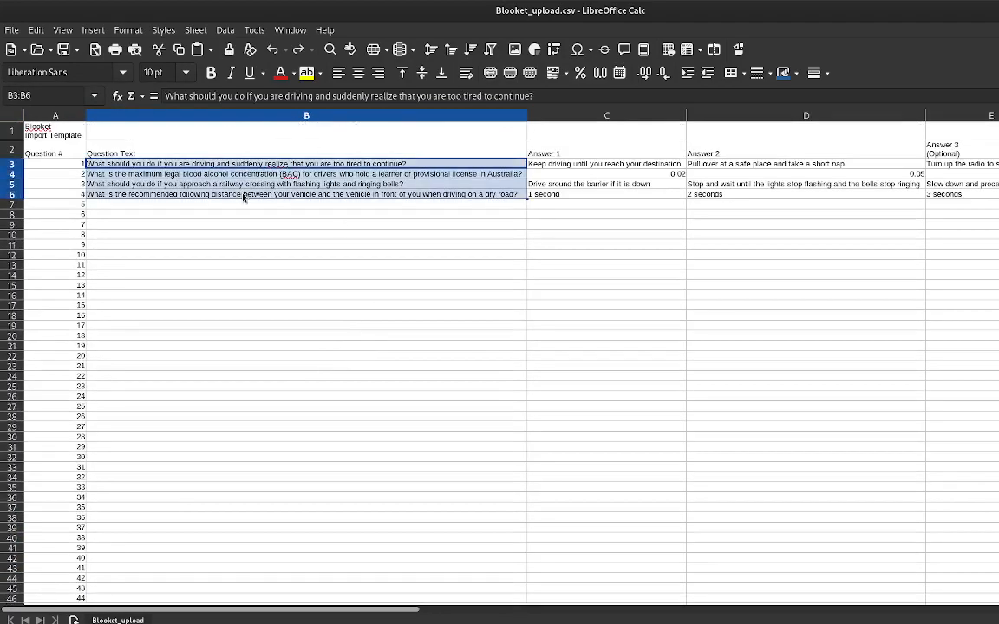
left_click_drag(366, 287, 367, 295)
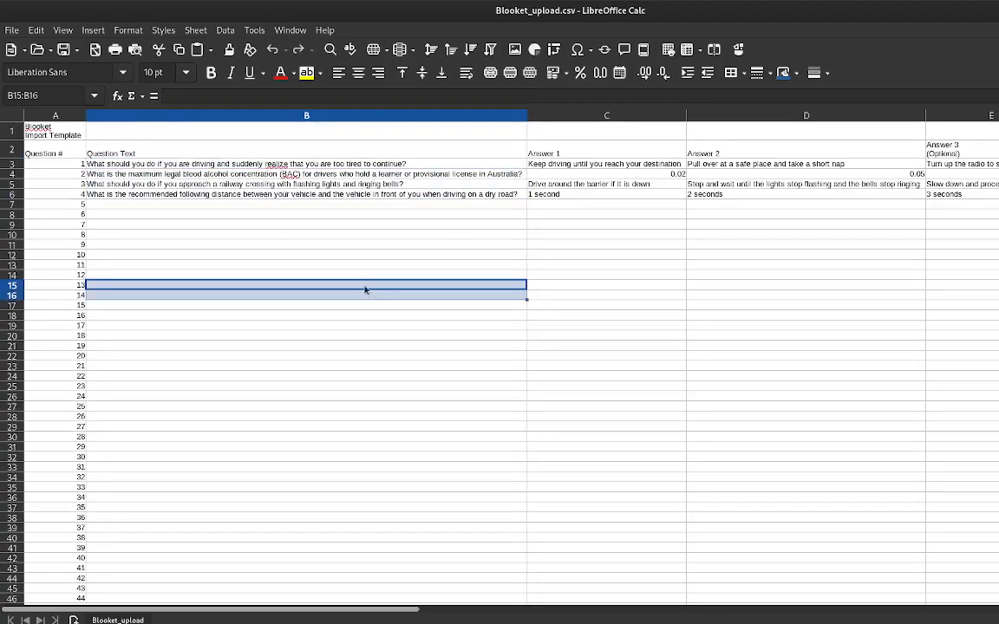
left_click_drag(122, 166, 208, 195)
left_click(189, 255)
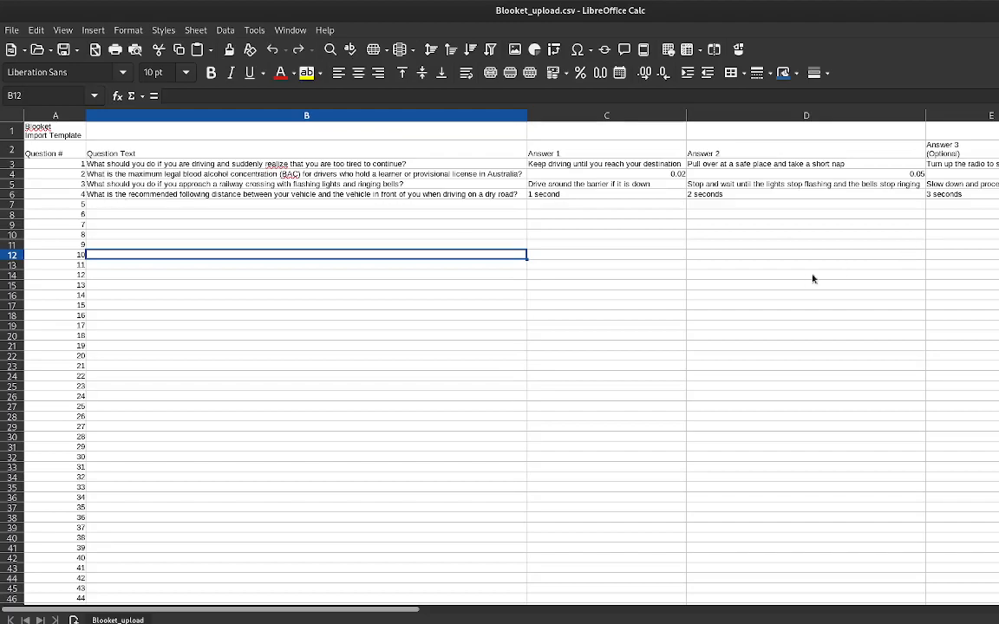
- Examine the first question's answers, time limit and correct answer number across row 3 of the Blooket sheet
left_click(276, 167)
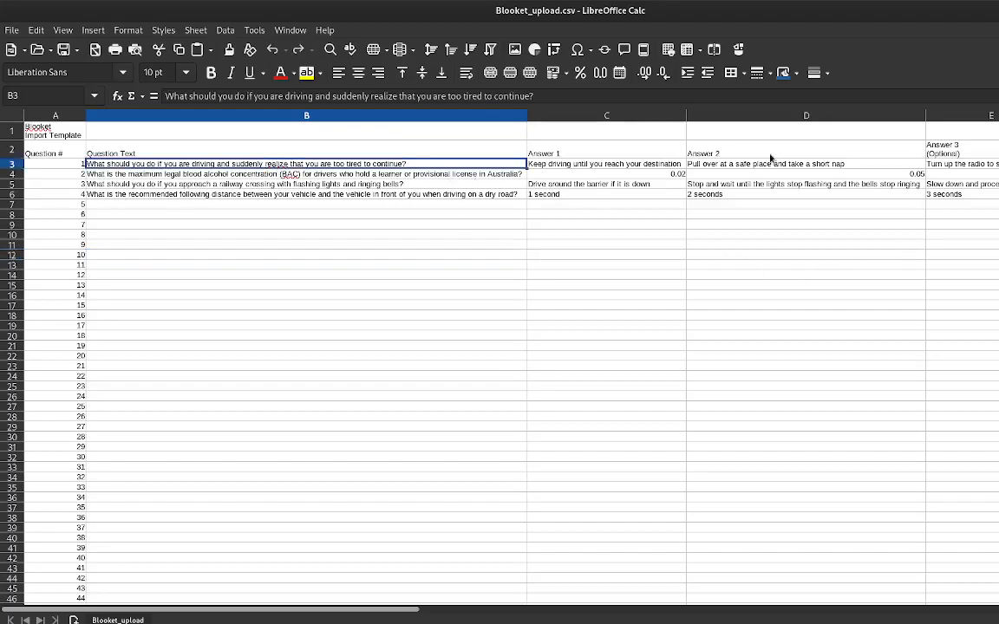
left_click(765, 167)
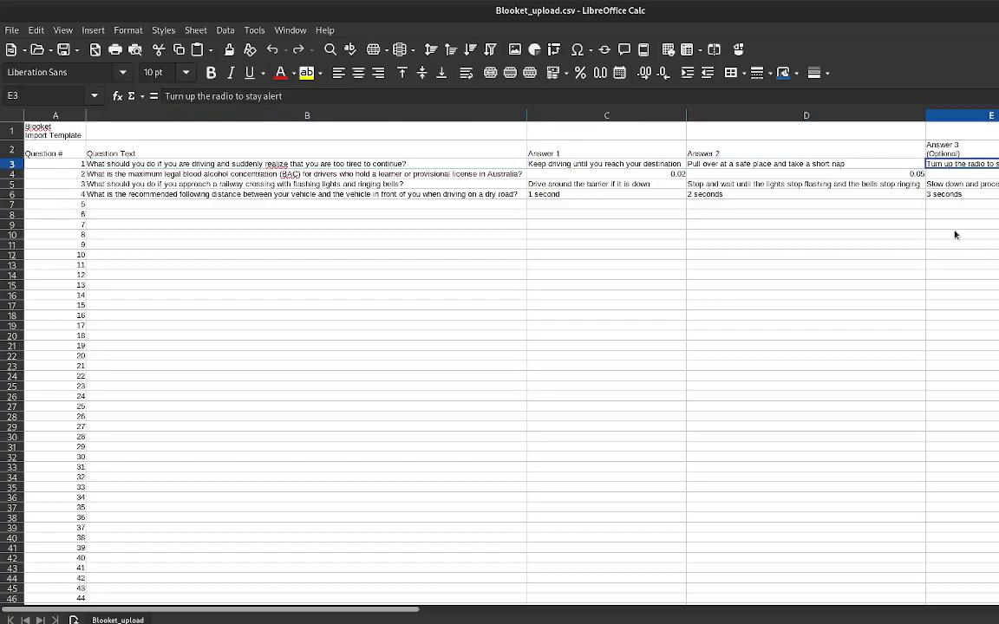
key("Right")
key("Right")
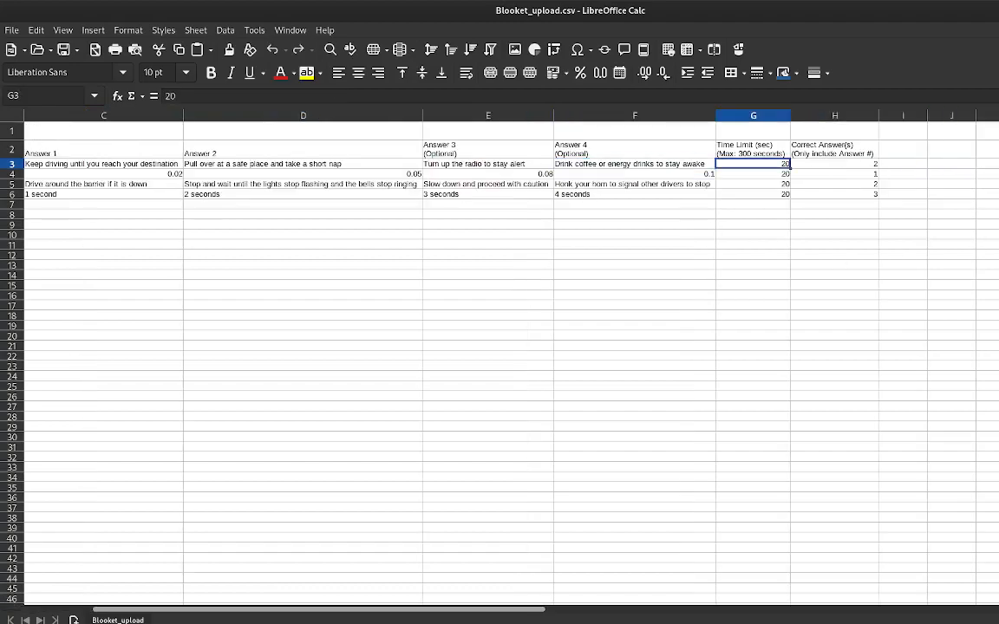
key("Right")
key("Left")
key("Left")
key("Left")
key("Left")
key("Left")
key("Left")
key("Left")
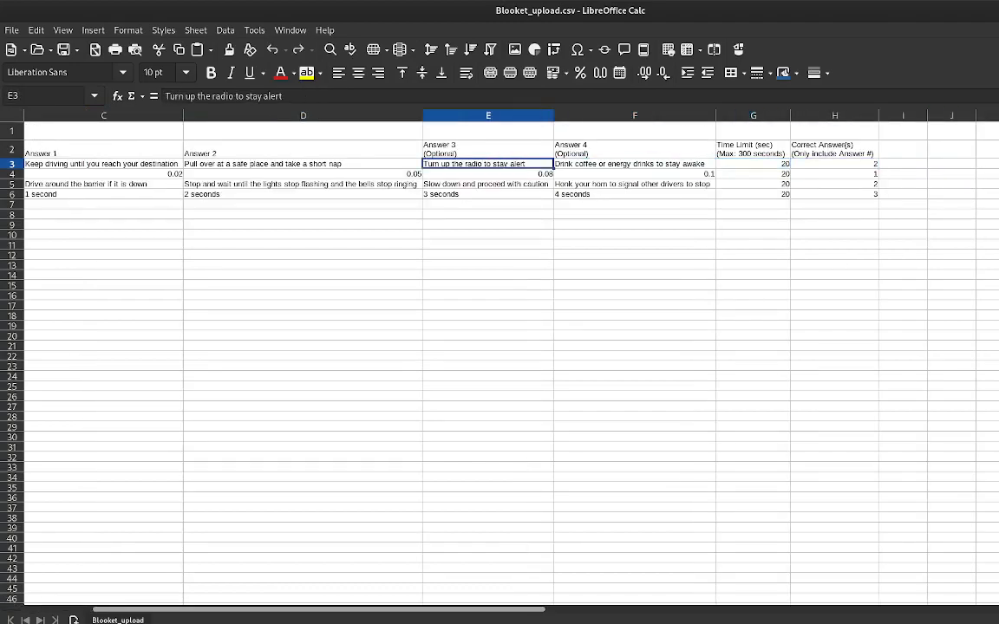
- Examine the remaining exported question rows and the first empty numbered row below them in the Blooket sheet
key("Down")
key("Down")
key("Down")
key("Right")
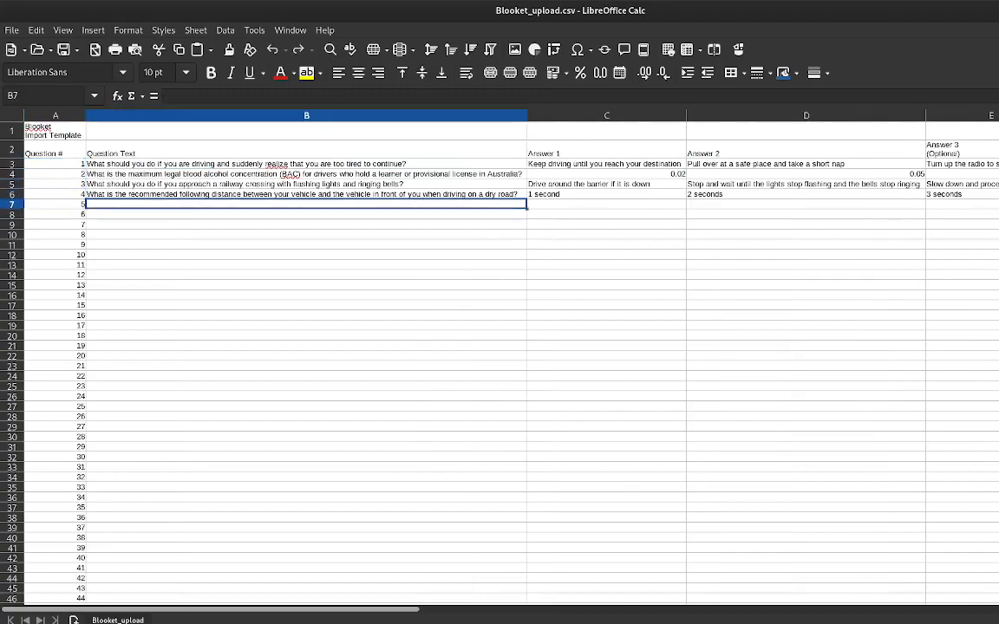
key("Up")
key("Up")
key("Down")
key("Down")
key("Down")
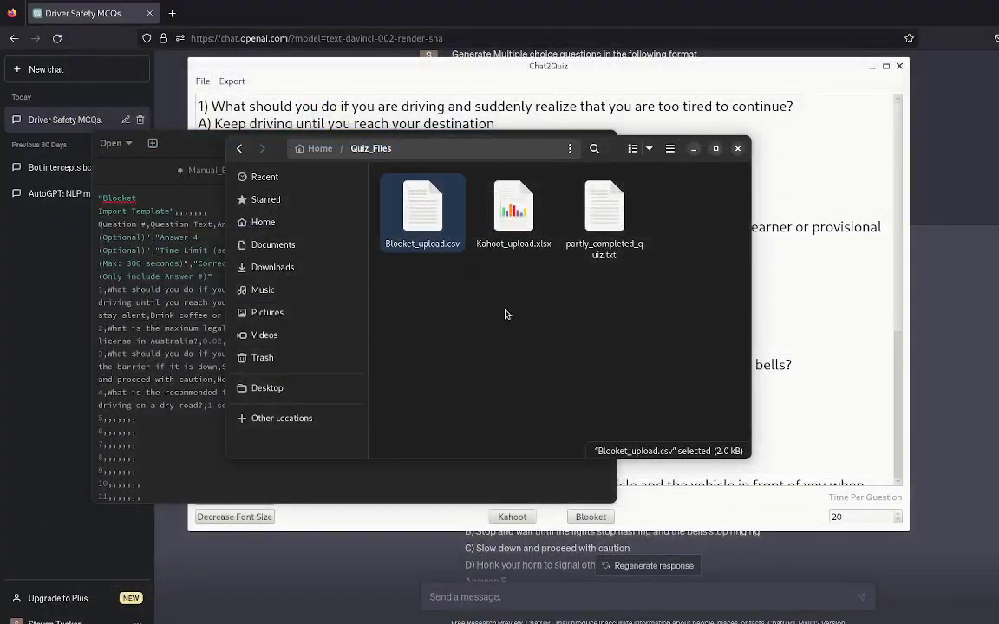
- Return to Blooket_upload.csv in Text Editor and examine the empty row numbered 5 and the header lines
key("Return")
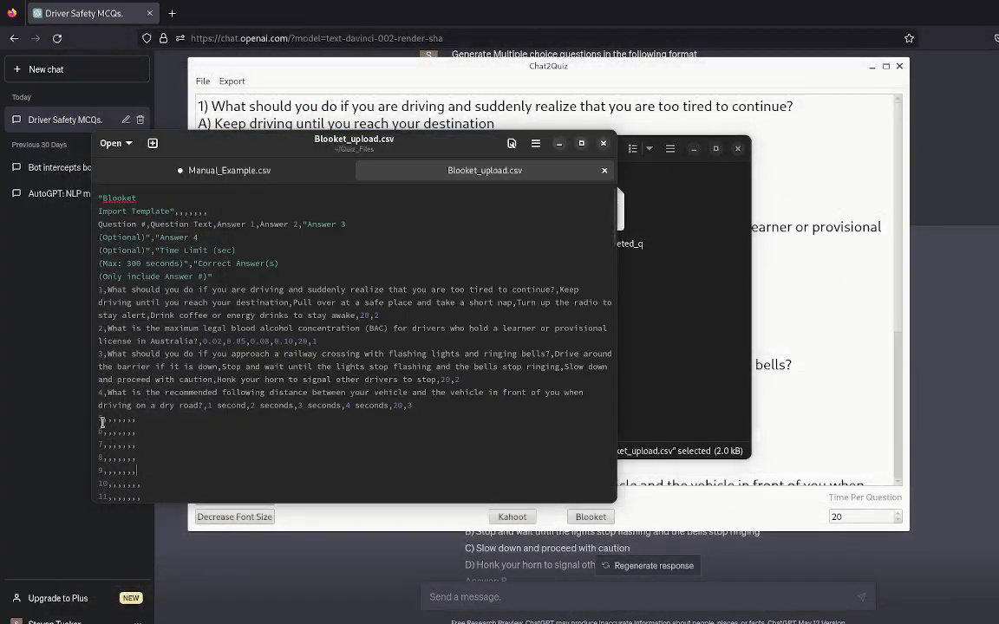
triple_click(138, 421)
left_click(538, 227)
left_click(604, 143)
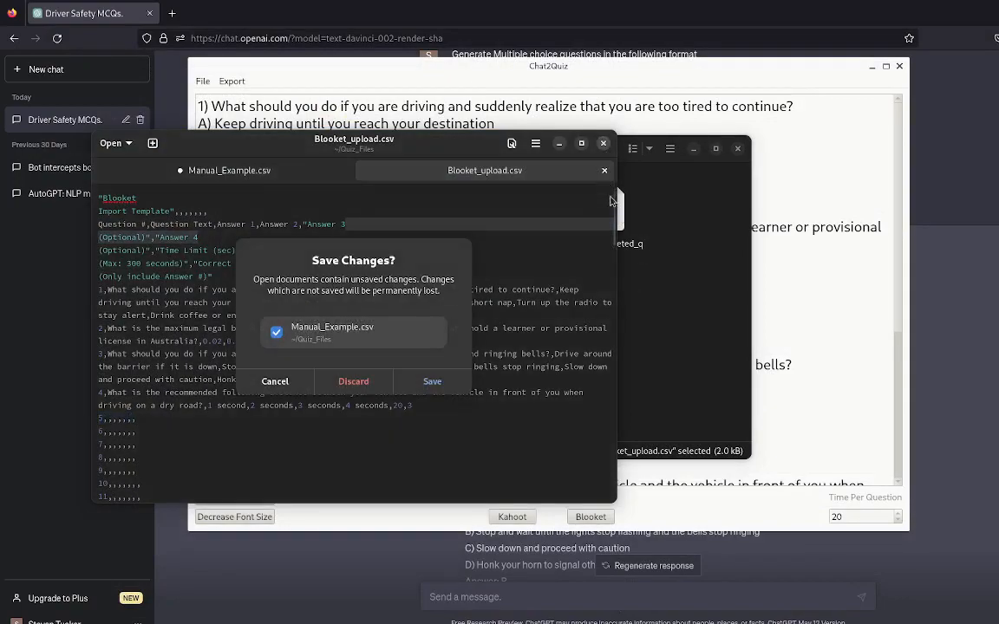
left_click(274, 335)
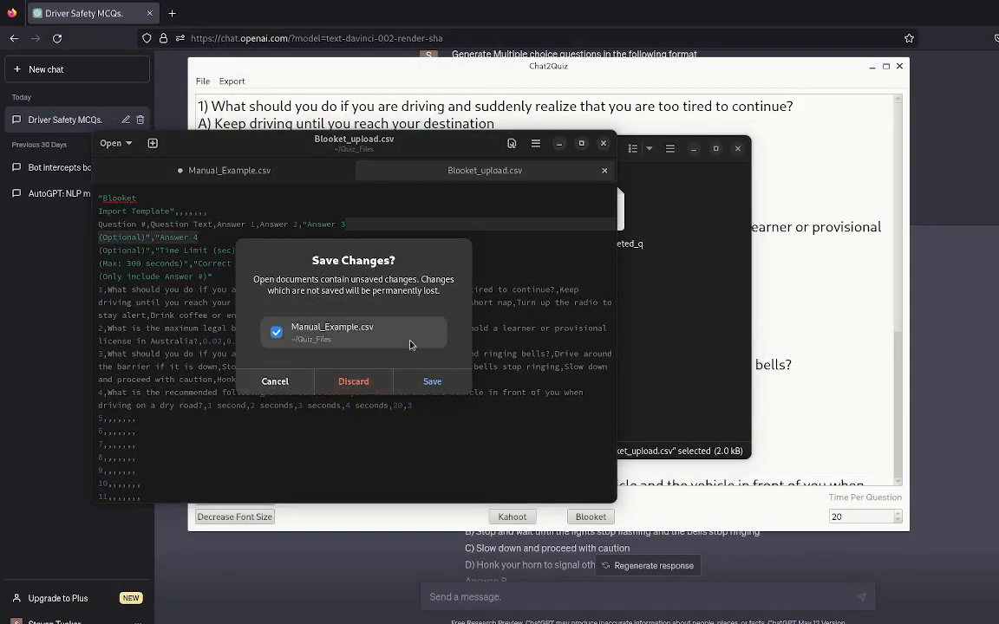
left_click(275, 381)
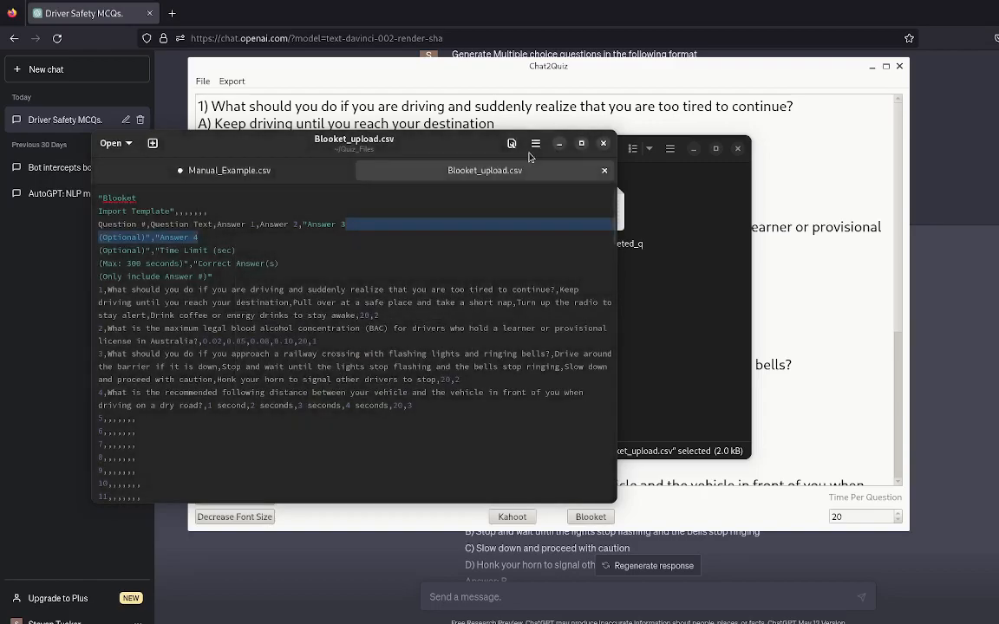
- Minimise Text Editor and switch to Chat2Quiz to examine question 5 about skidding on a wet or slippery road
left_click(558, 143)
left_click(930, 342)
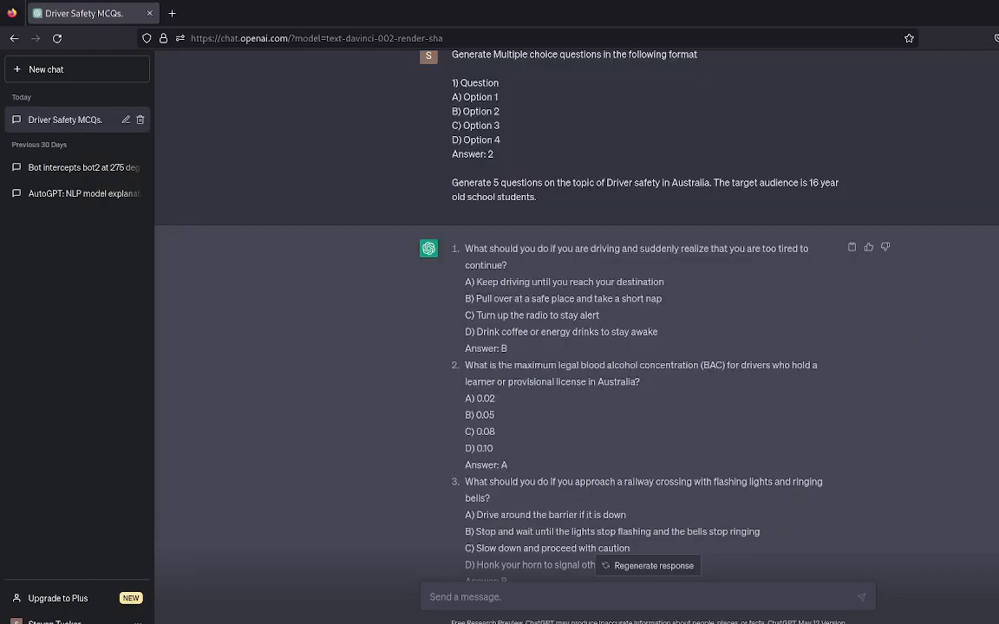
key("alt+Tab")
scroll(492, 356, "down", 3)
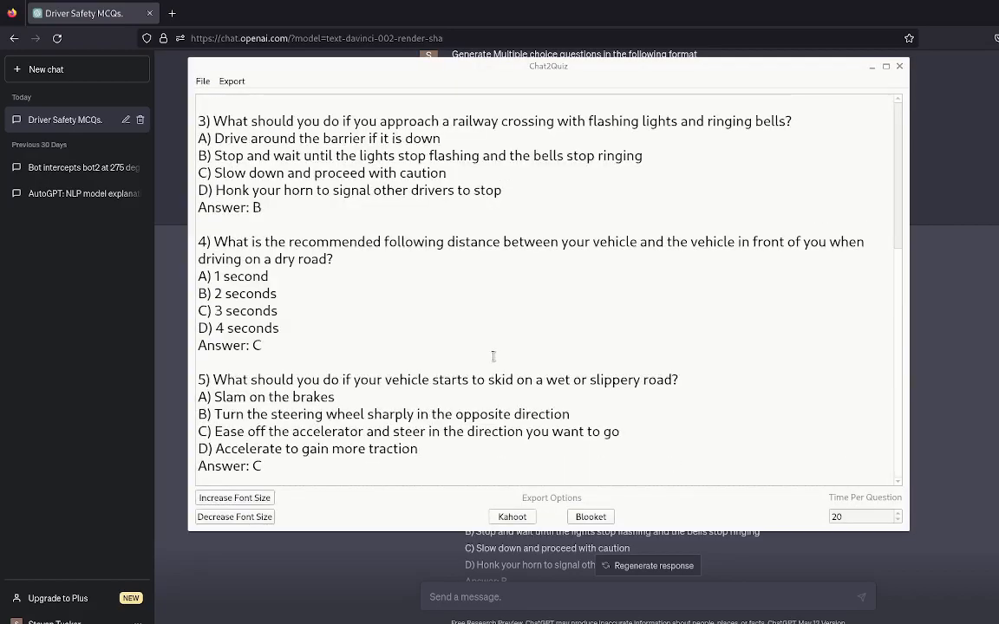
left_click_drag(276, 479, 691, 340)
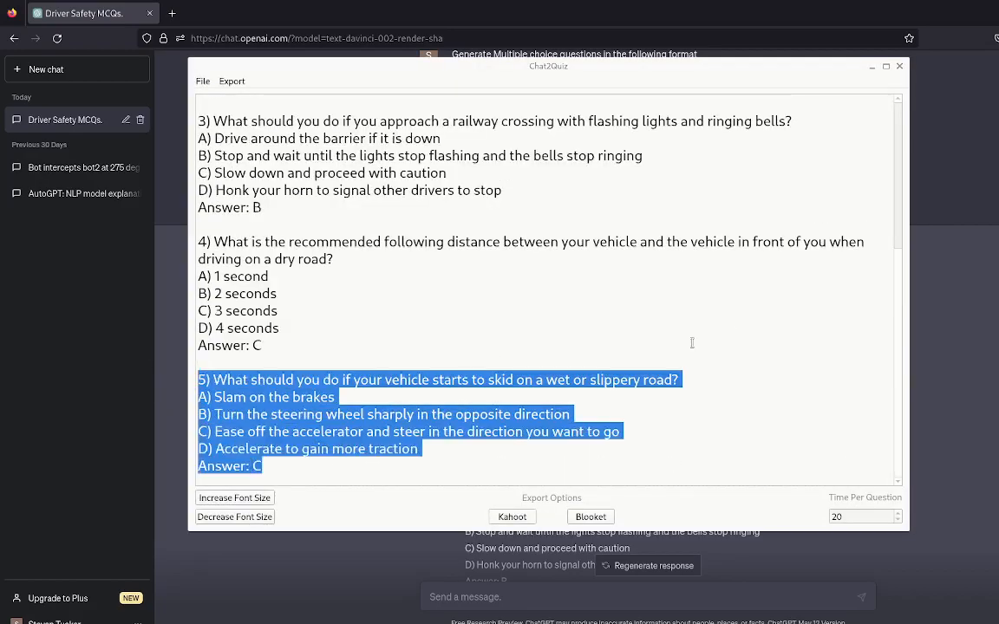
left_click(721, 338)
scroll(760, 400, "up", 3)
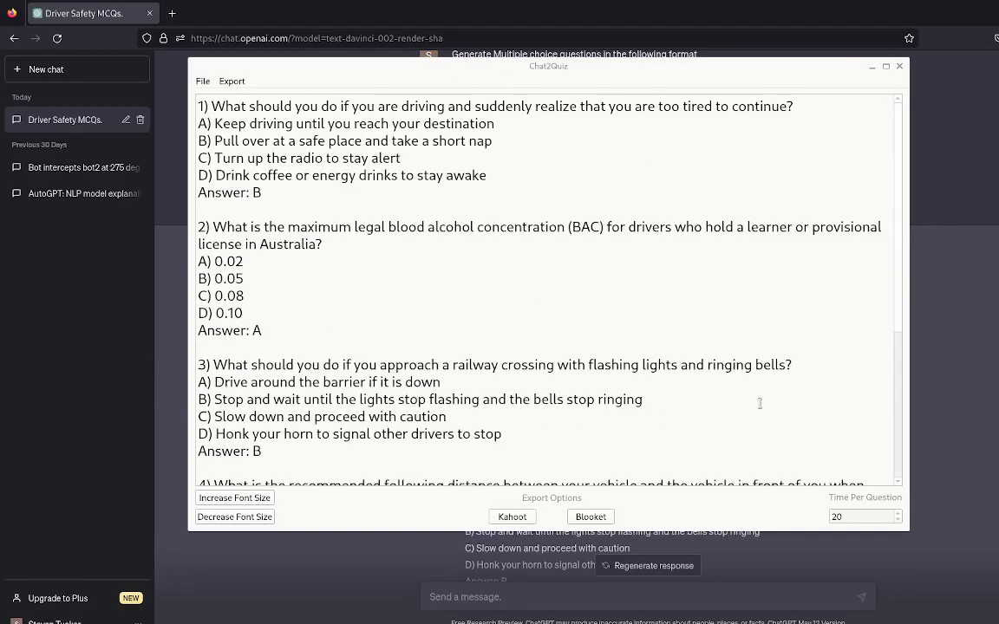
left_click_drag(586, 68, 567, 113)
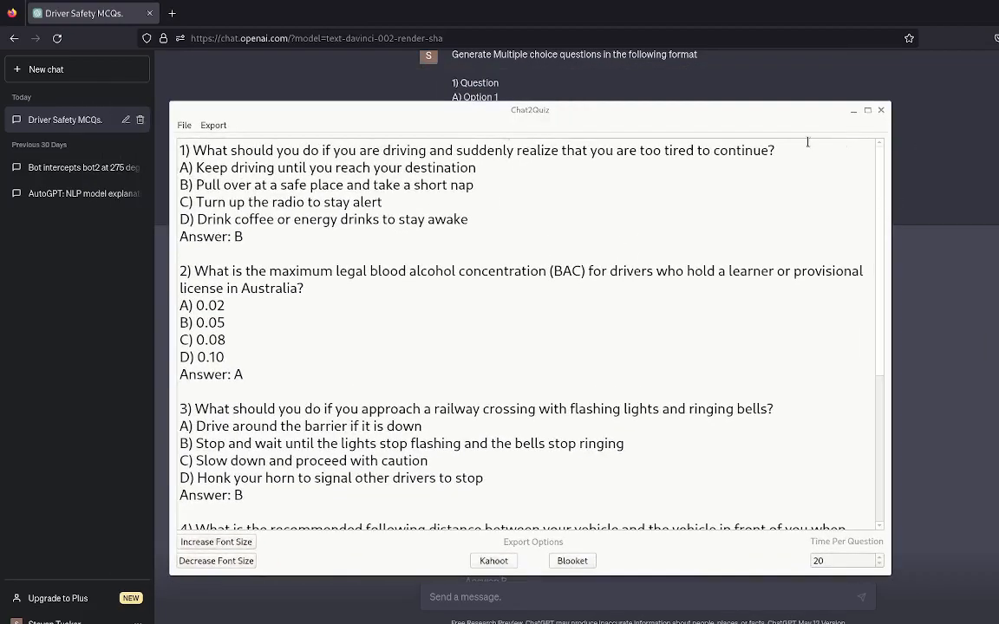
left_click_drag(732, 111, 785, 74)
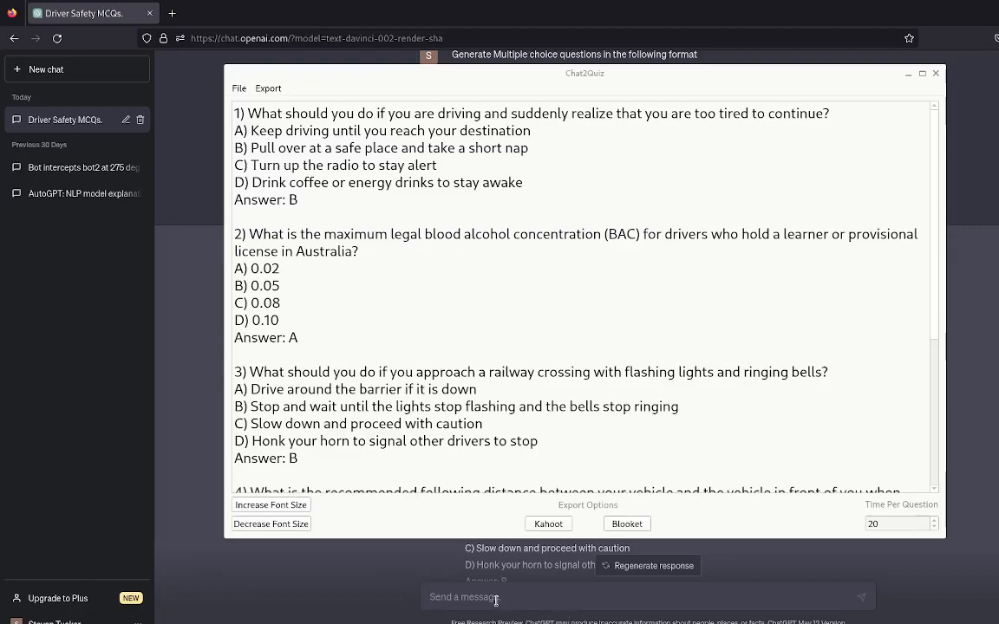
- Switch to the ChatGPT page and examine the prompt's question format, its topic and audience request, and the generated questions
left_click(245, 596)
scroll(506, 195, "up", 1)
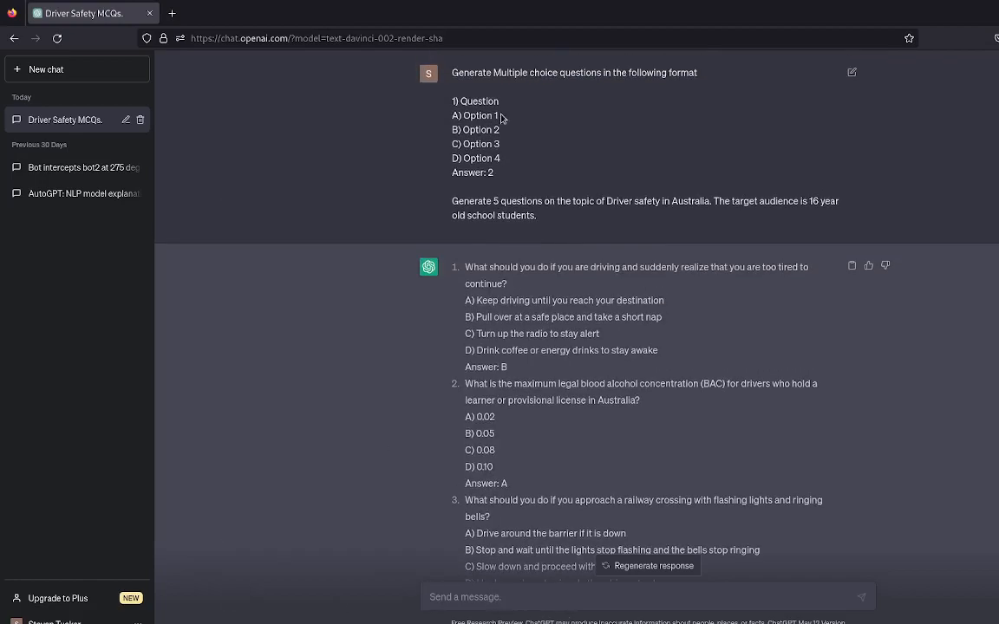
left_click_drag(451, 74, 511, 170)
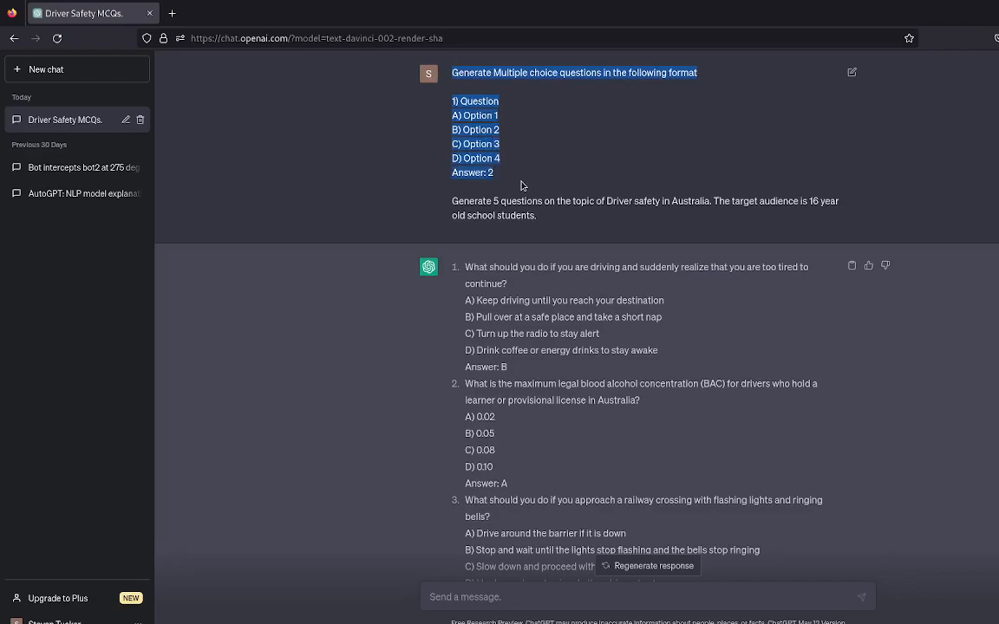
left_click_drag(453, 199, 535, 216)
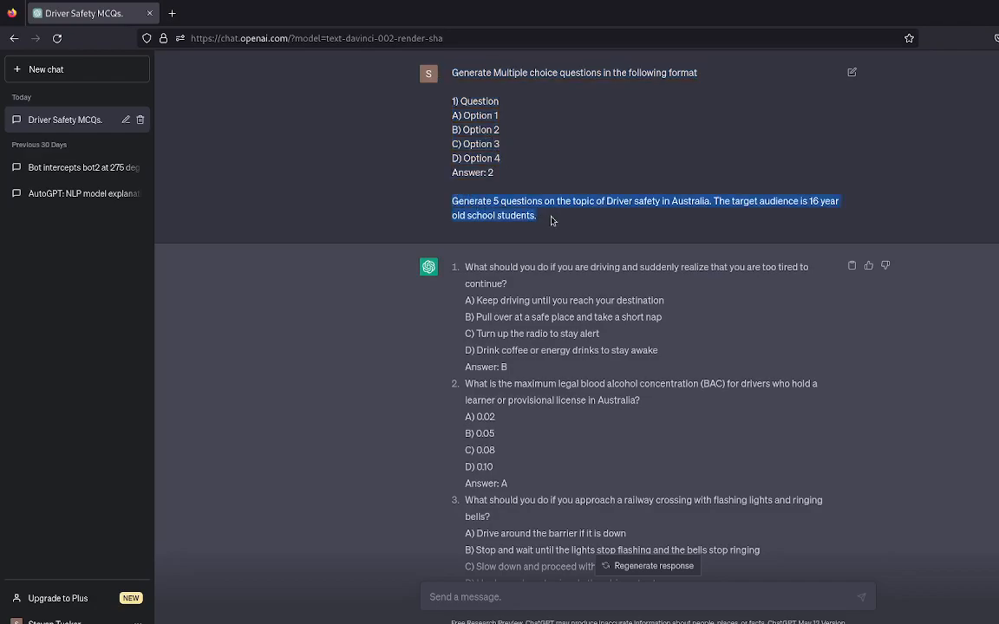
left_click(550, 228)
left_click_drag(422, 244, 397, 459)
left_click(401, 477)
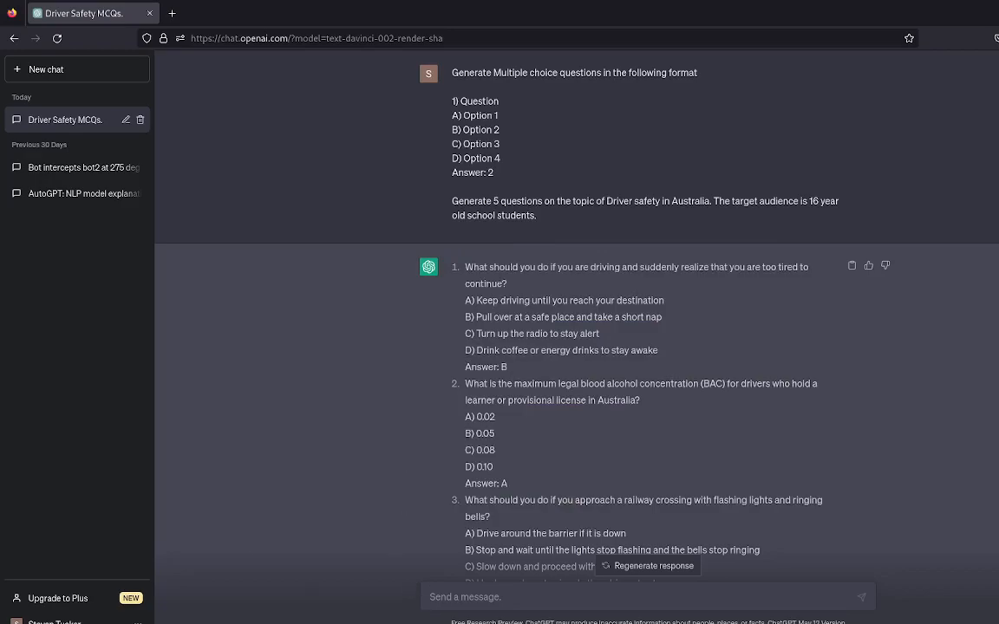
- Switch back to Chat2Quiz and review the quiz text from question 1 through question 5
key("alt+Tab")
left_click(473, 320)
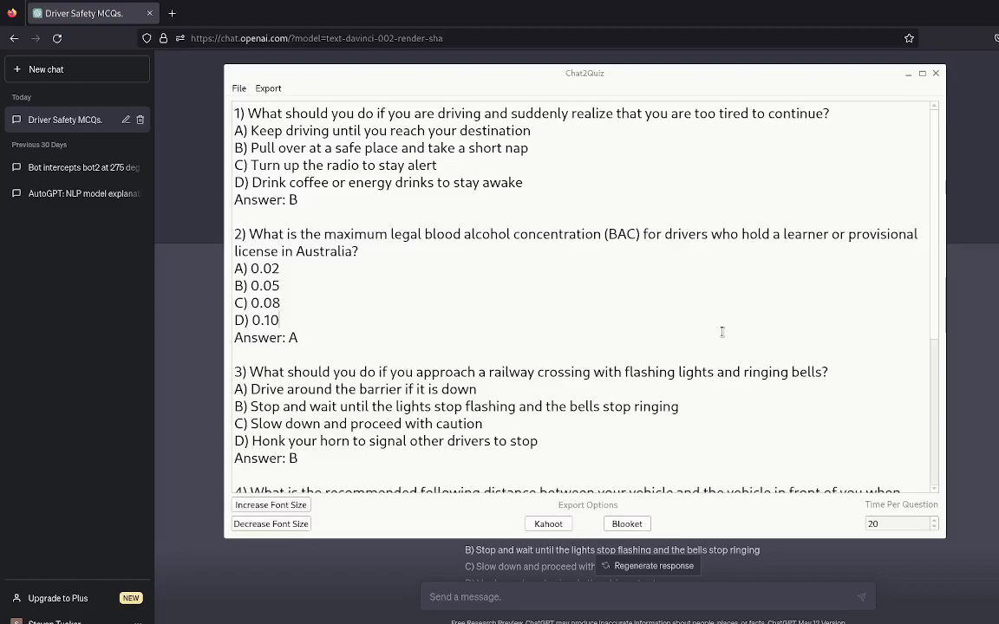
scroll(433, 347, "down", 5)
scroll(348, 400, "up", 5)
scroll(693, 371, "down", 5)
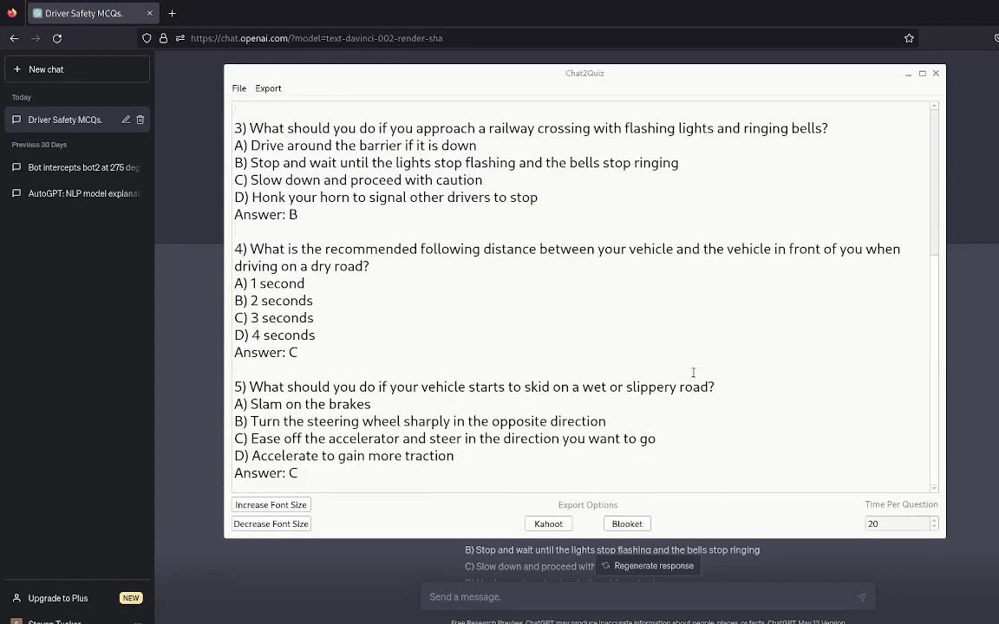
scroll(696, 394, "up", 5)
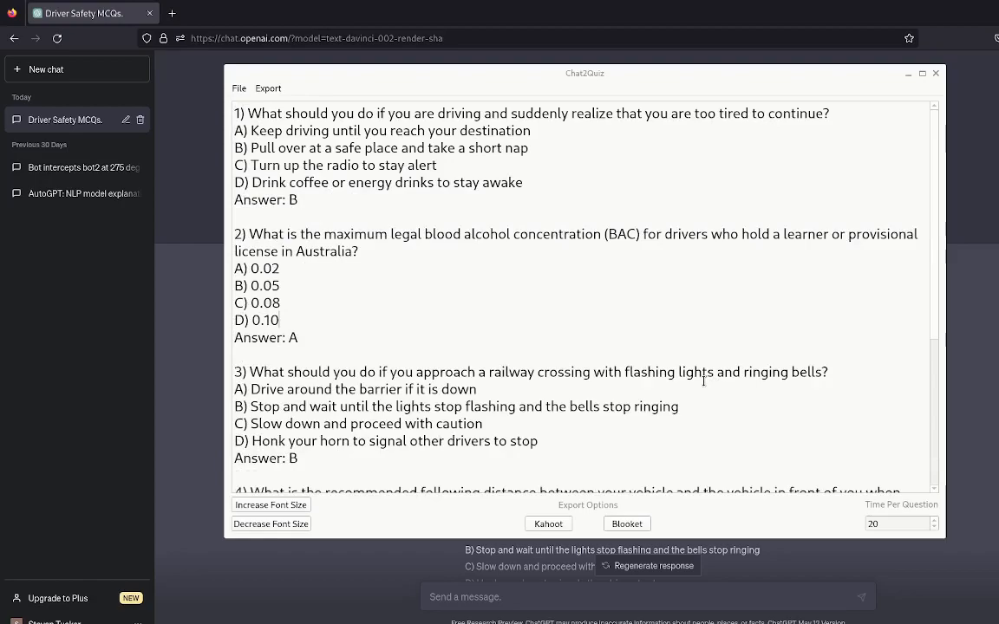